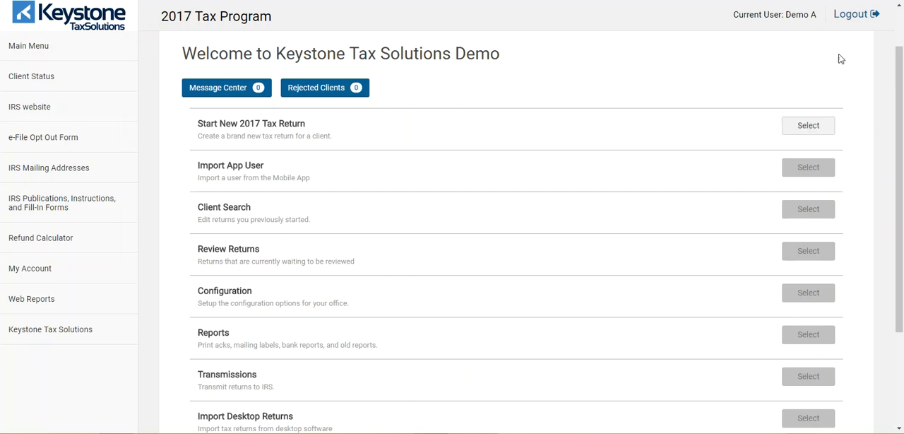
# Start a new 2017 tax return with the client's Social Security number entered and confirmed, and acknowledge the 7216 consent reminder.
pyautogui.click(808, 125)
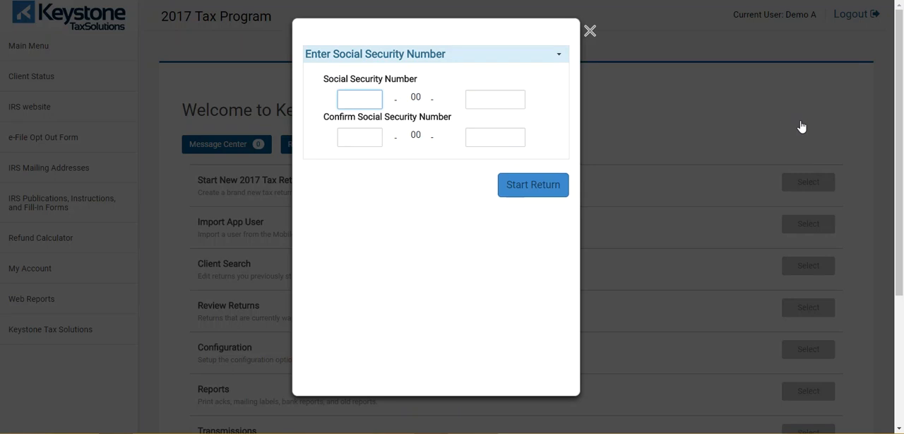
pyautogui.write('123')
pyautogui.write('45')
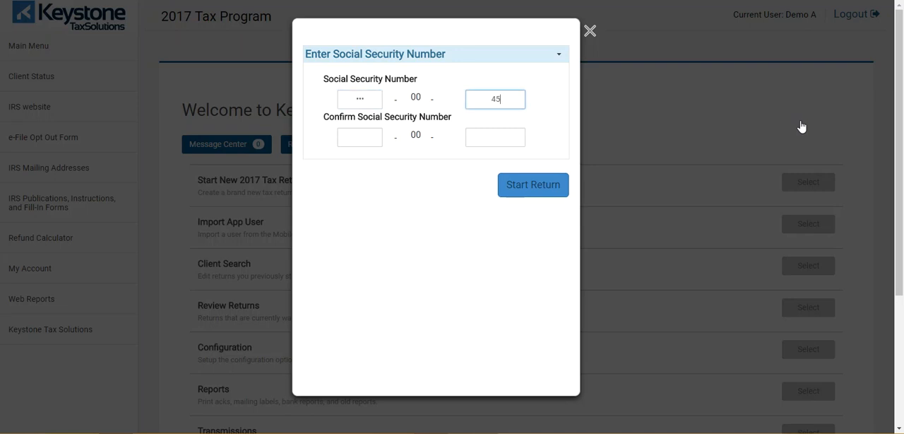
pyautogui.write('67')
pyautogui.press('Tab')
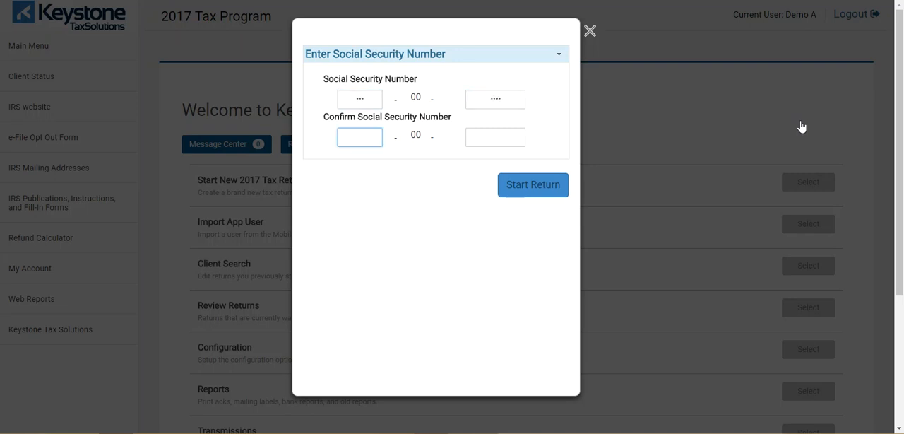
pyautogui.write('123')
pyautogui.press('Tab')
pyautogui.write('4567')
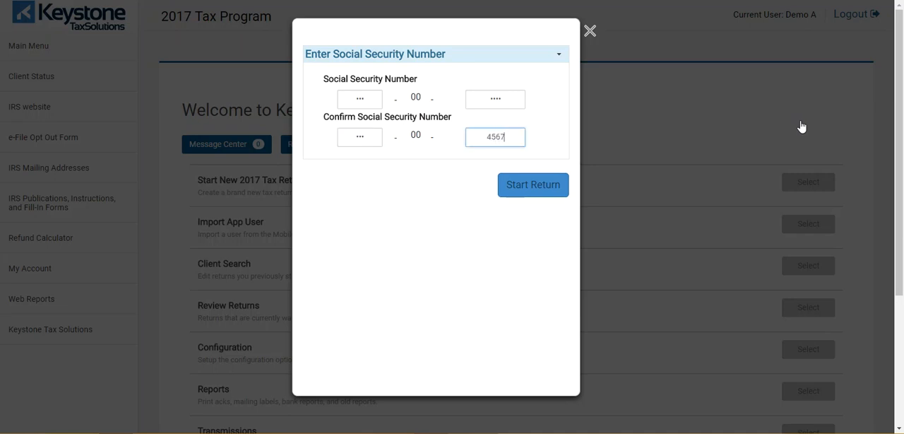
pyautogui.click(523, 192)
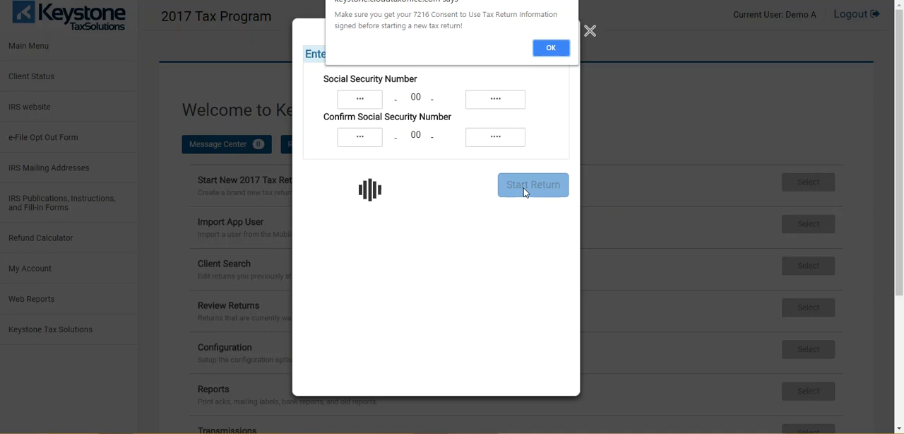
pyautogui.click(551, 48)
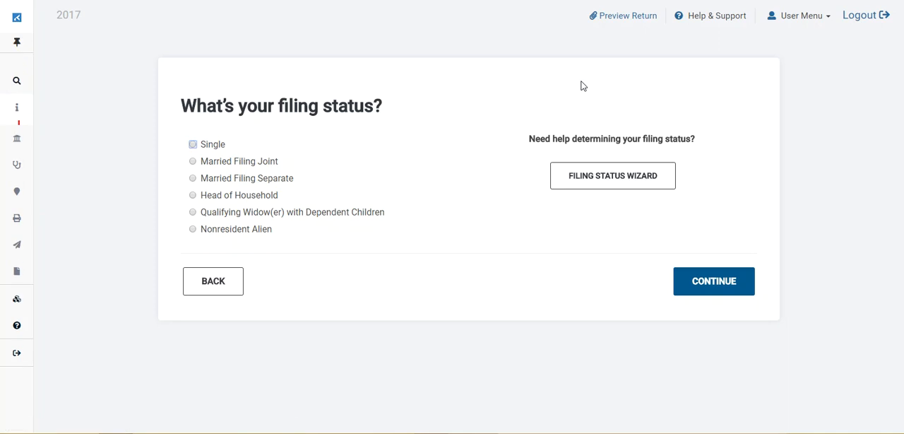
# Set the filing status to Head of Household and enter the taxpayer's first and last name in the personal information.
pyautogui.click(195, 199)
pyautogui.click(737, 281)
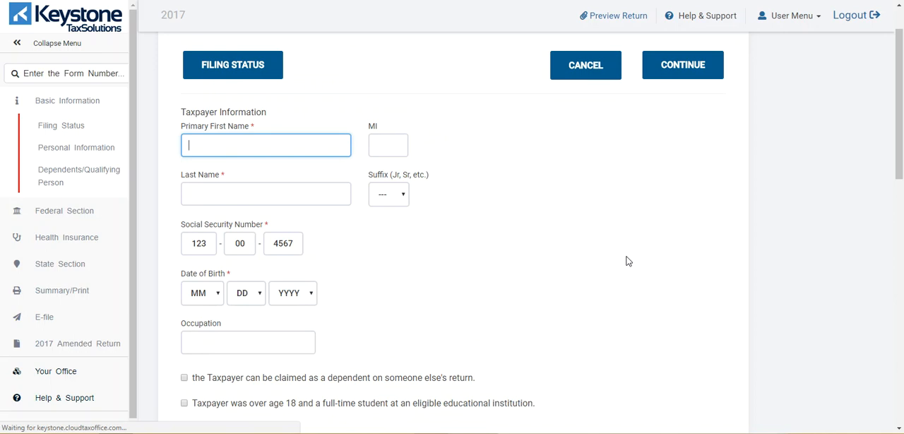
pyautogui.click(299, 90)
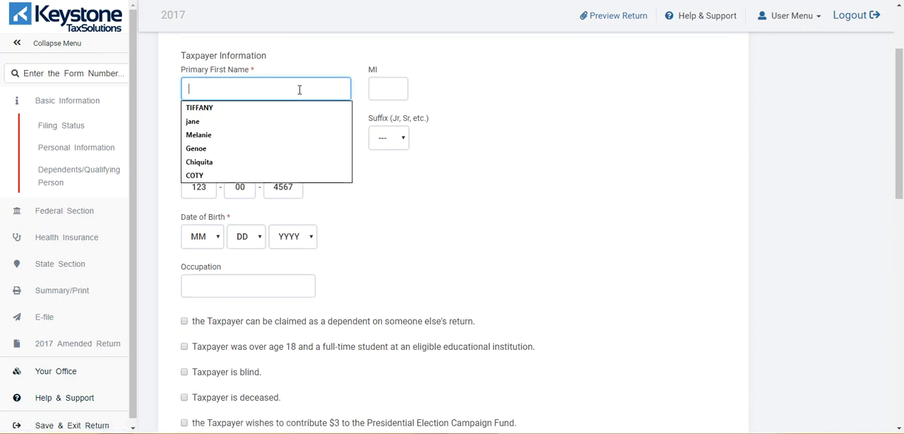
pyautogui.press('Tab')
pyautogui.press('Tab')
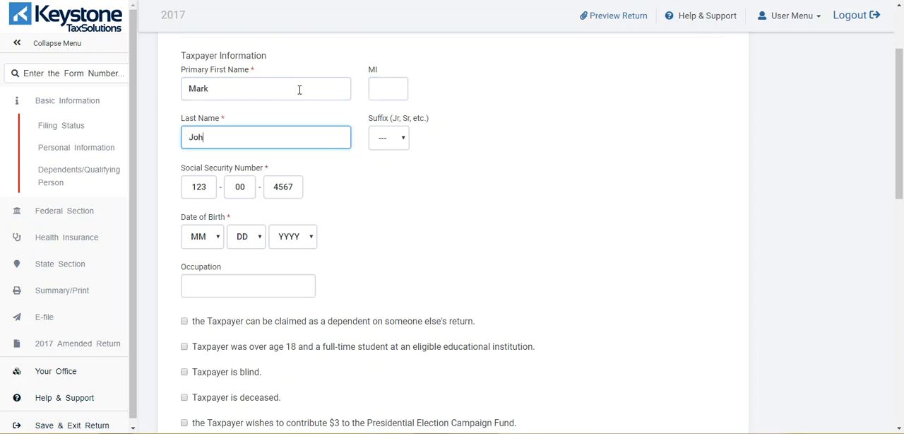
# Fill in the month, day and year of the taxpayer's date of birth.
pyautogui.press('Tab')
pyautogui.press('Tab')
pyautogui.press('Tab')
pyautogui.press('Tab')
pyautogui.press('Tab')
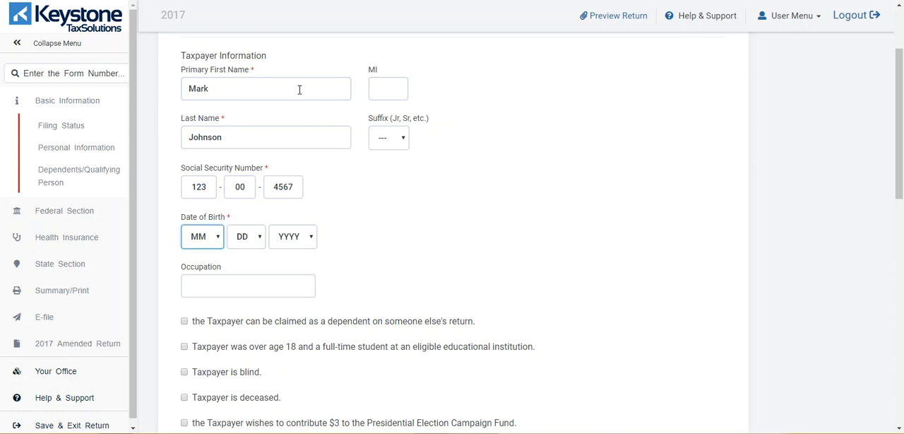
pyautogui.click(219, 236)
pyautogui.click(211, 288)
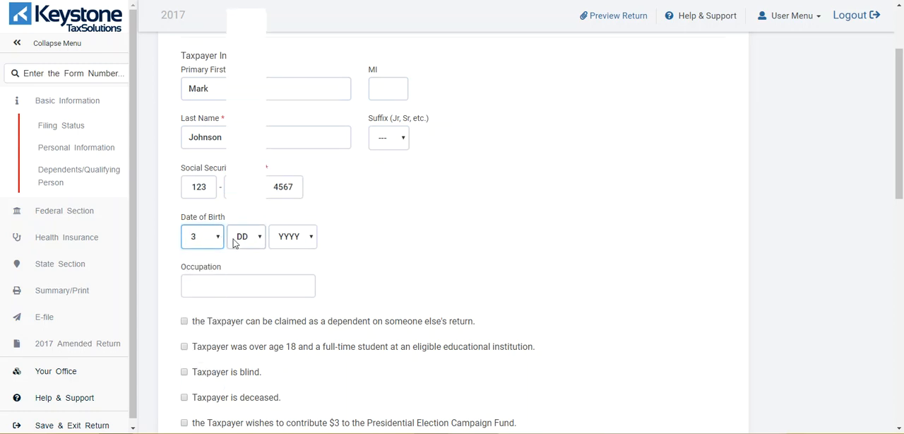
pyautogui.click(240, 236)
pyautogui.click(241, 197)
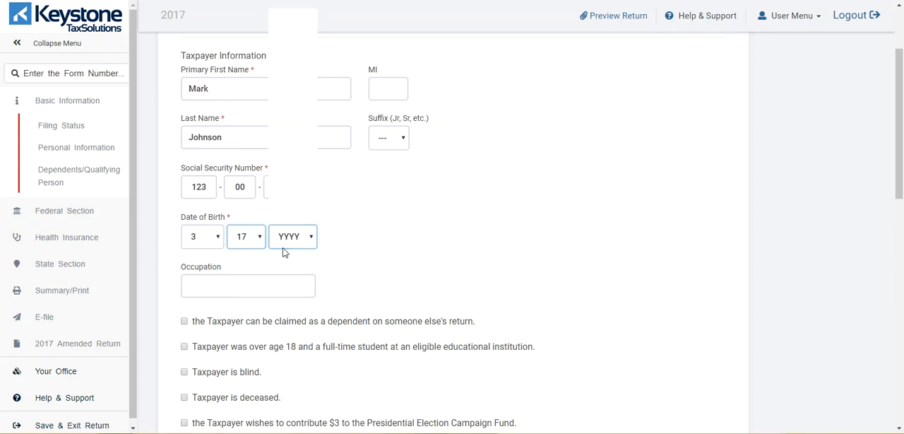
pyautogui.click(283, 243)
pyautogui.scroll(-3, 289, 159)
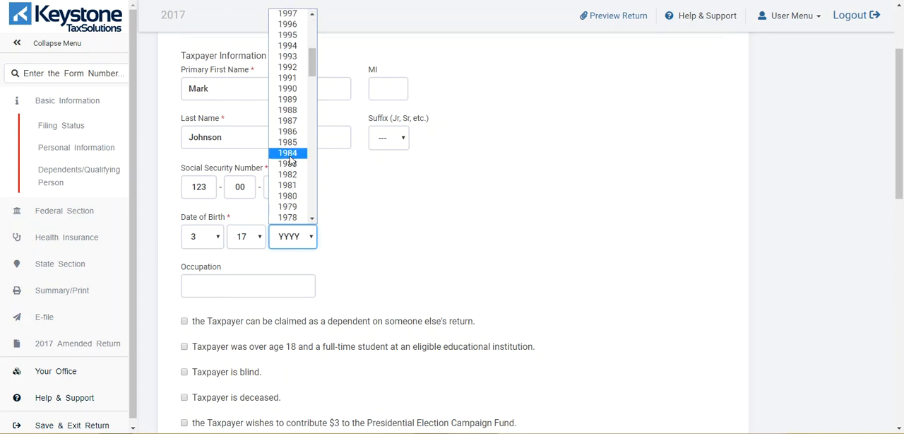
pyautogui.click(289, 153)
# Enter Employed as the taxpayer's occupation.
pyautogui.click(245, 289)
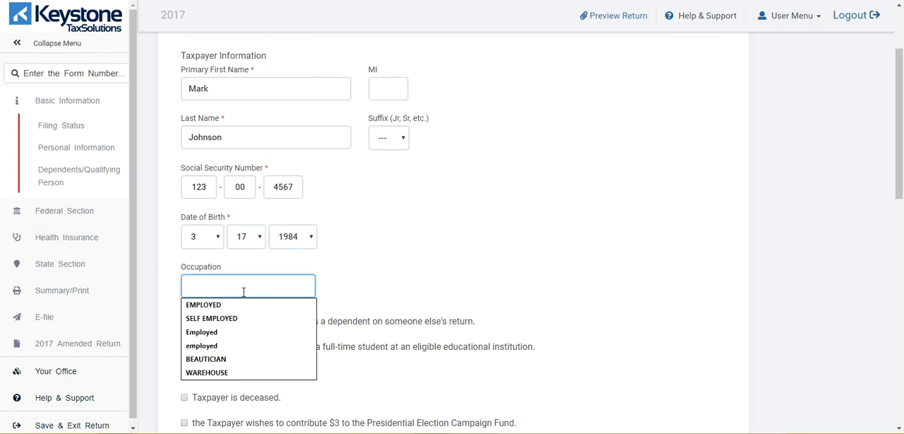
pyautogui.write('E')
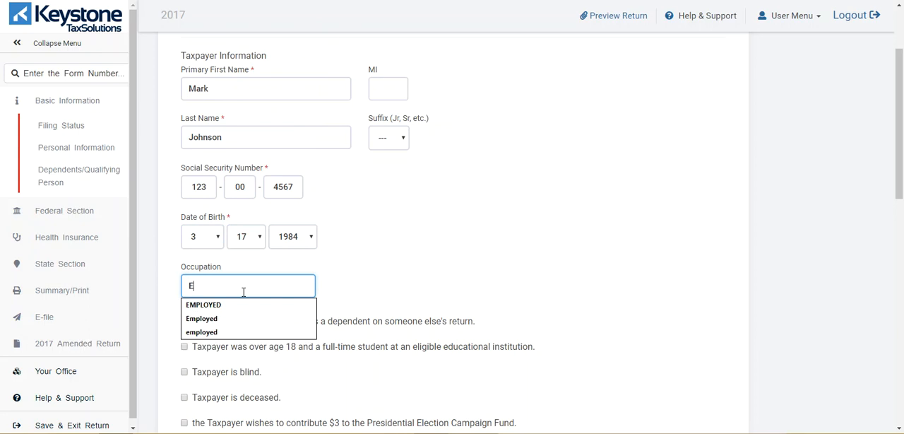
pyautogui.write('mployed')
pyautogui.press('Escape')
pyautogui.click(433, 243)
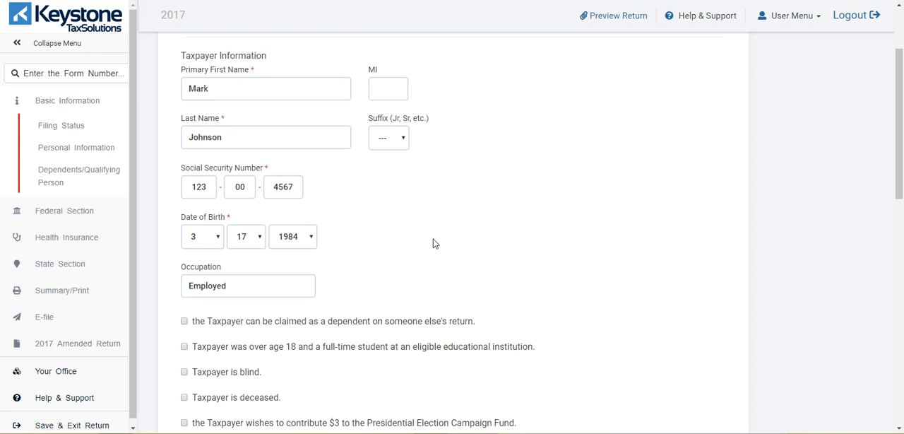
# Fill in the taxpayer's street address and ZIP code, leaving the apartment and ZIP extension blank.
pyautogui.scroll(-1, 433, 243)
pyautogui.scroll(-2, 434, 243)
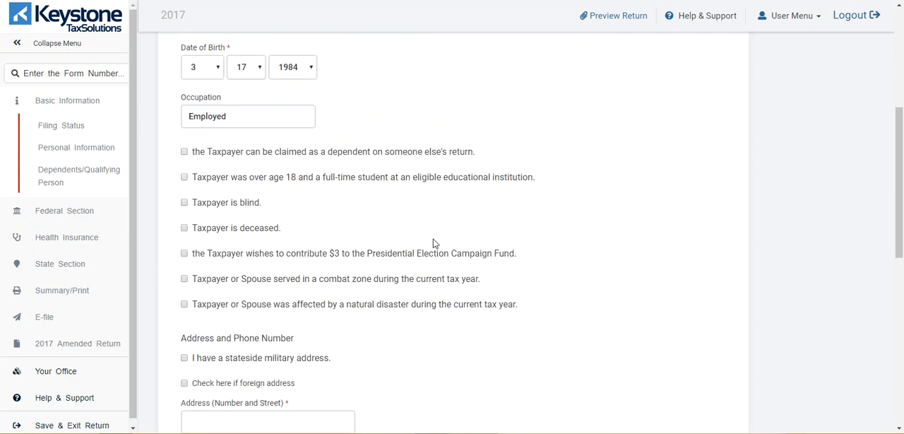
pyautogui.scroll(-1, 433, 243)
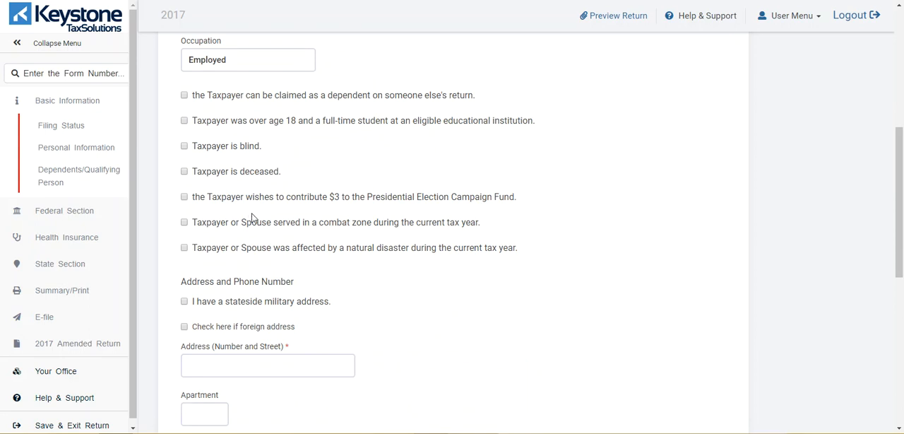
pyautogui.scroll(-3, 288, 241)
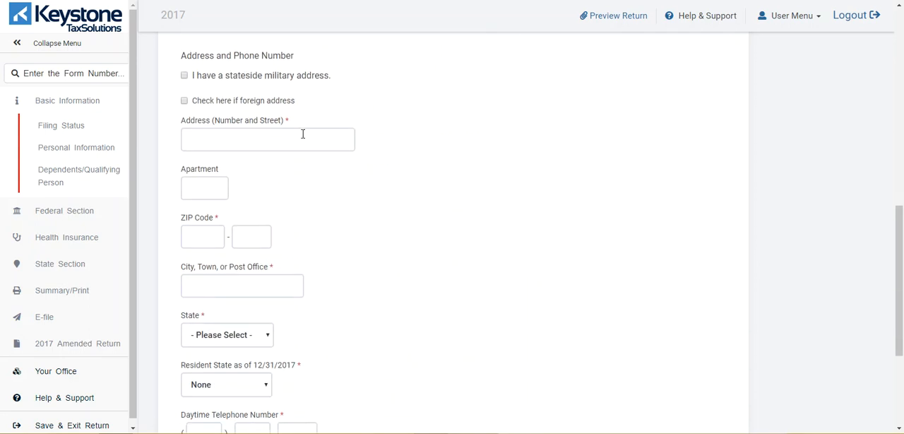
pyautogui.click(303, 143)
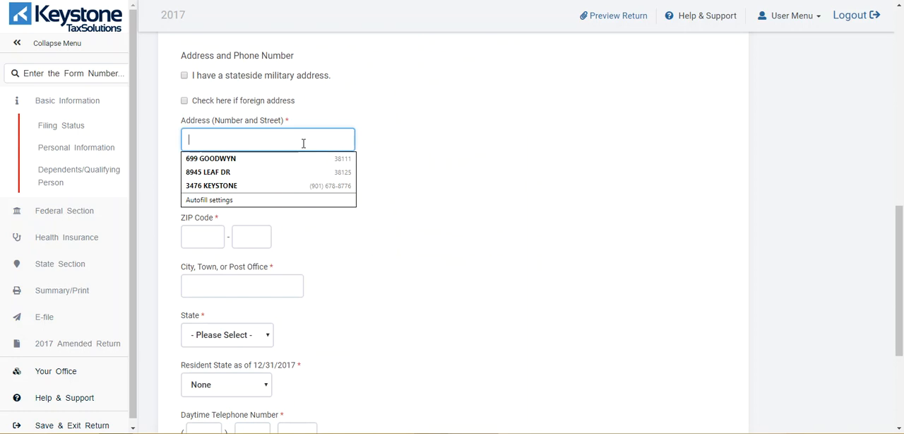
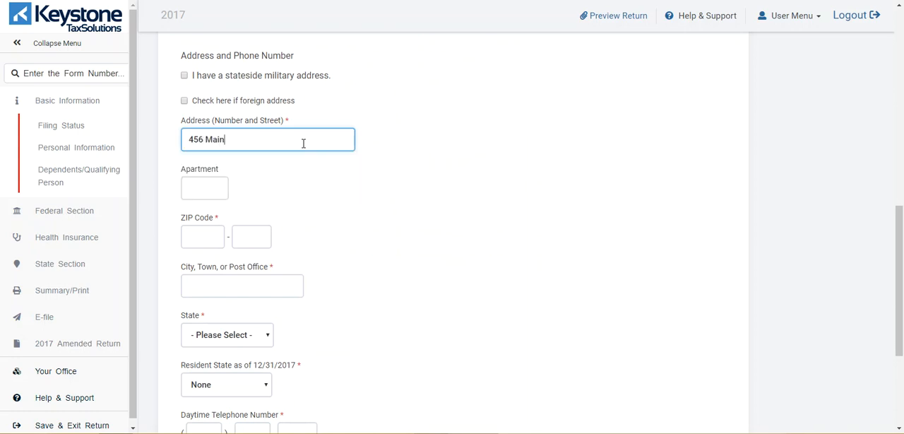
pyautogui.press('Tab')
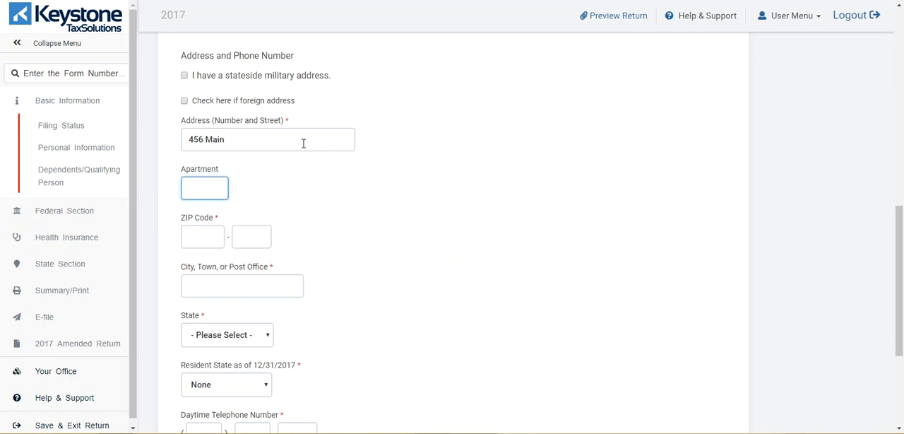
pyautogui.press('Tab')
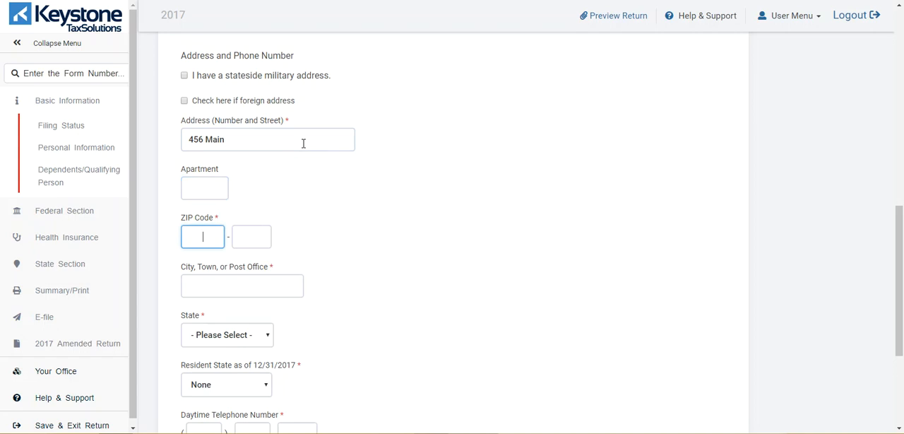
pyautogui.click(304, 143)
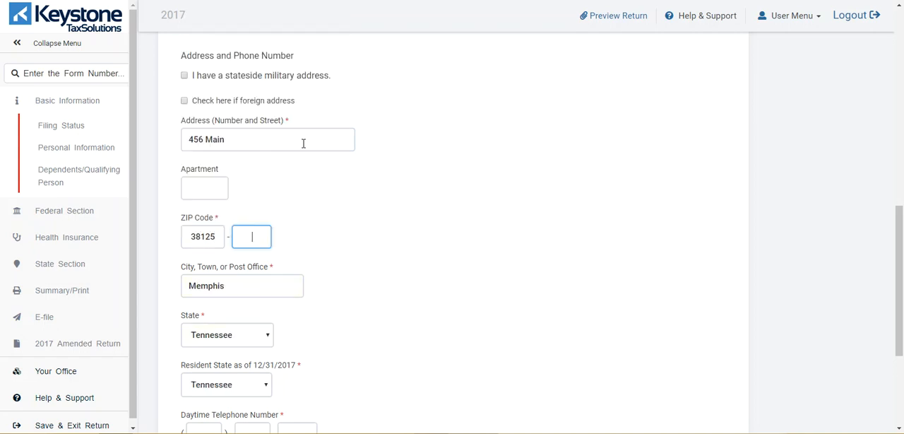
pyautogui.press('Tab')
# Enter the taxpayer's daytime and secondary telephone numbers and continue to the dependents question.
pyautogui.scroll(-3, 439, 272)
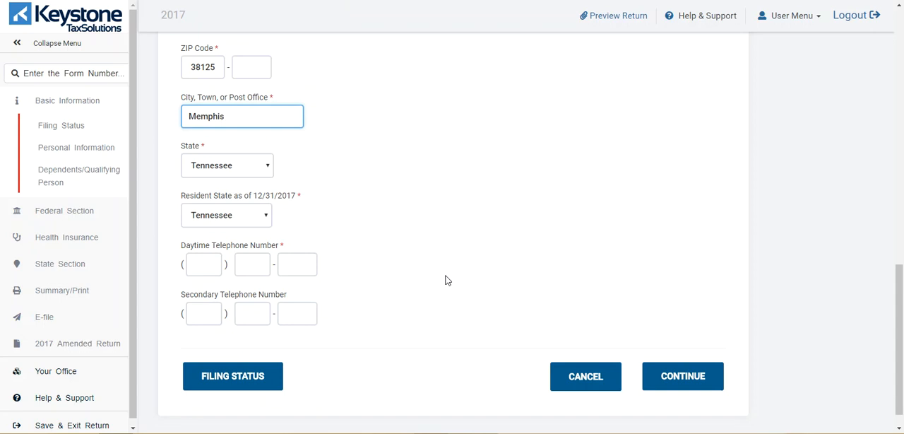
pyautogui.scroll(-1, 331, 254)
pyautogui.click(211, 237)
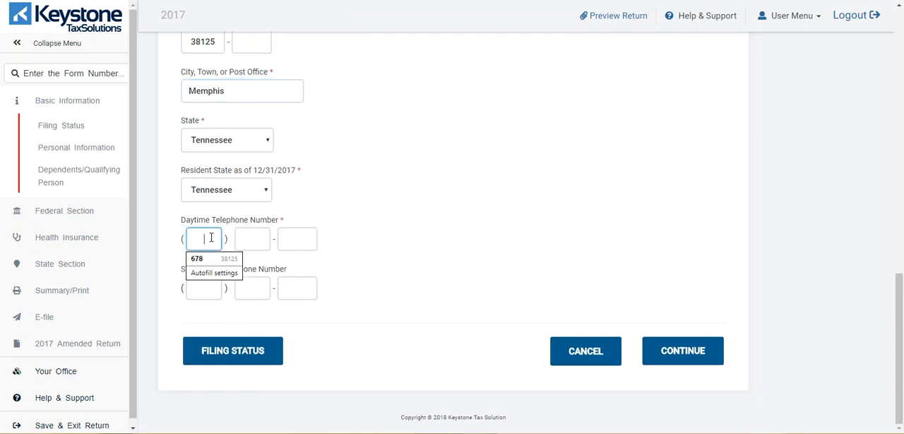
pyautogui.press('Tab')
pyautogui.press('Tab')
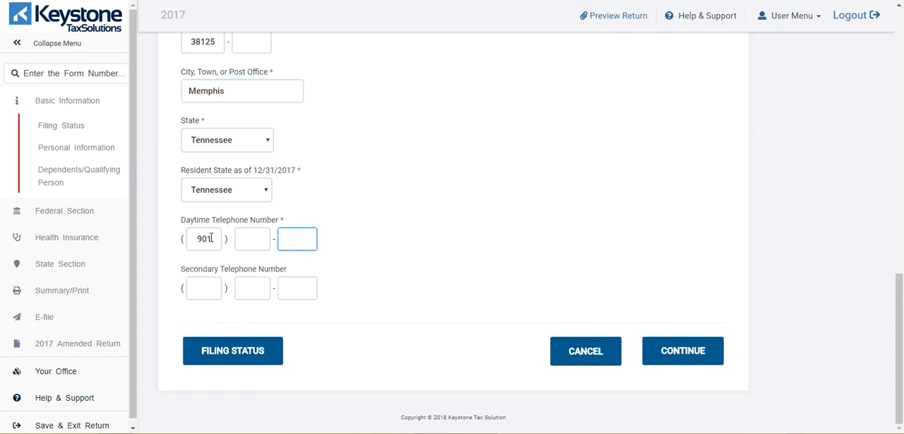
pyautogui.click(250, 238)
pyautogui.press('Tab')
pyautogui.press('Tab')
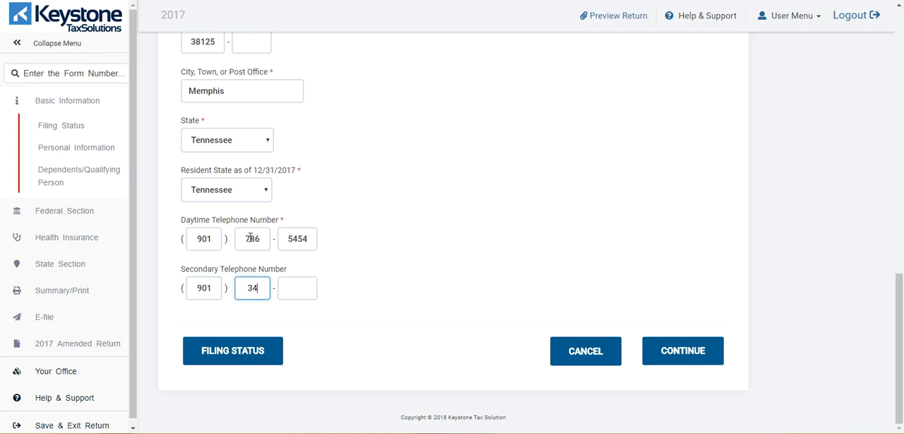
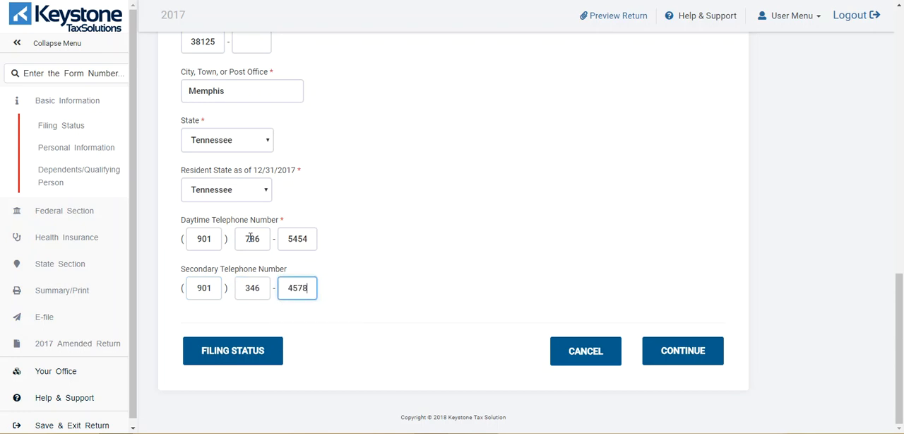
pyautogui.click(708, 354)
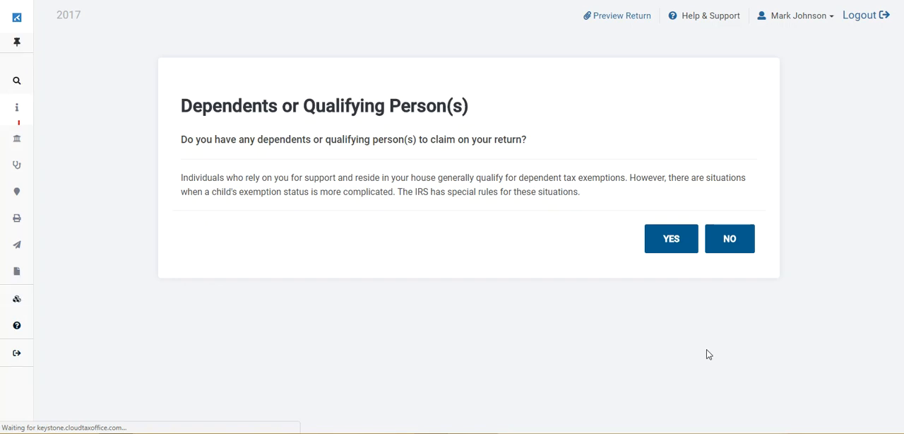
# Answer Yes to claiming dependents or qualifying persons and enter the dependent's first and last name.
pyautogui.click(663, 243)
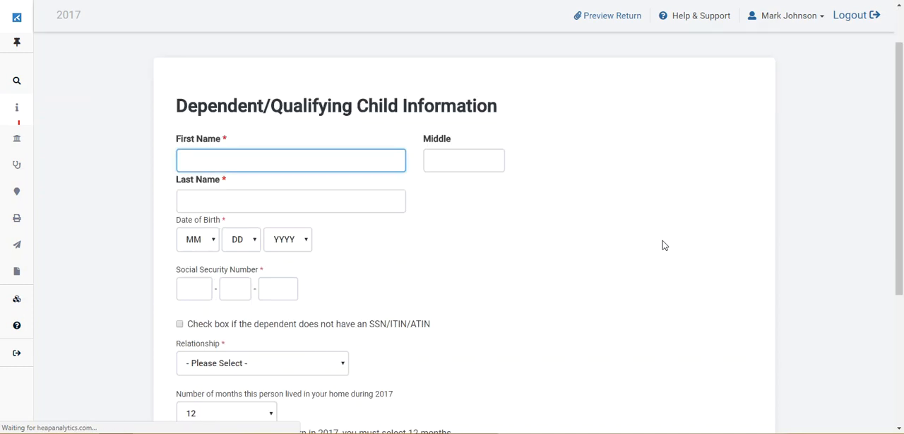
pyautogui.click(381, 160)
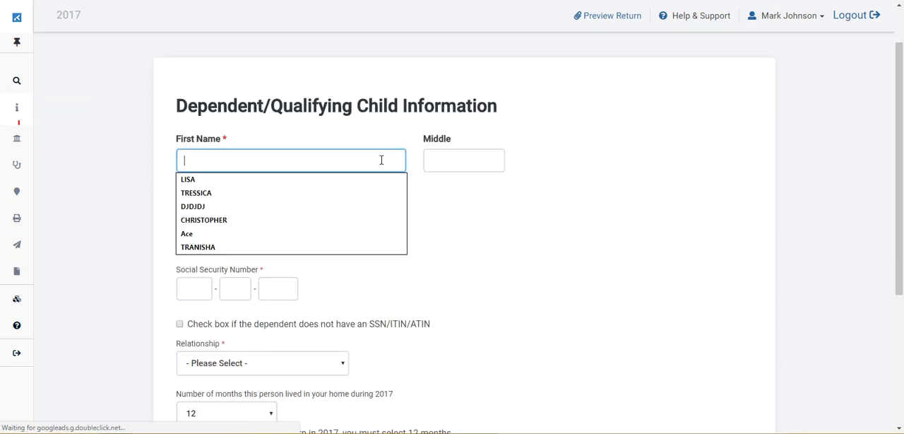
pyautogui.write('LArry')
pyautogui.press('Tab')
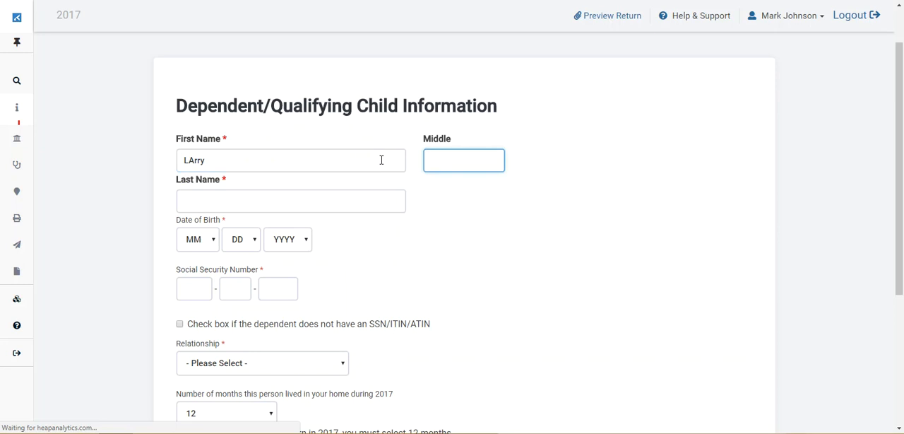
pyautogui.hotkey('shift', 'Tab')
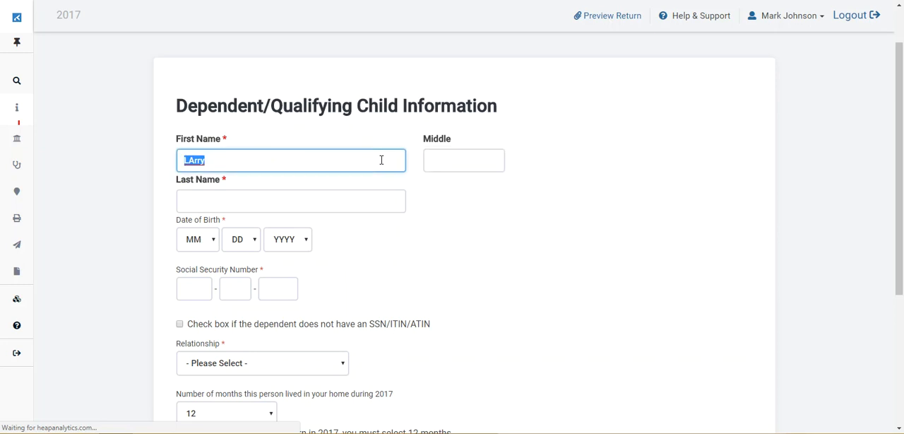
pyautogui.press('Tab')
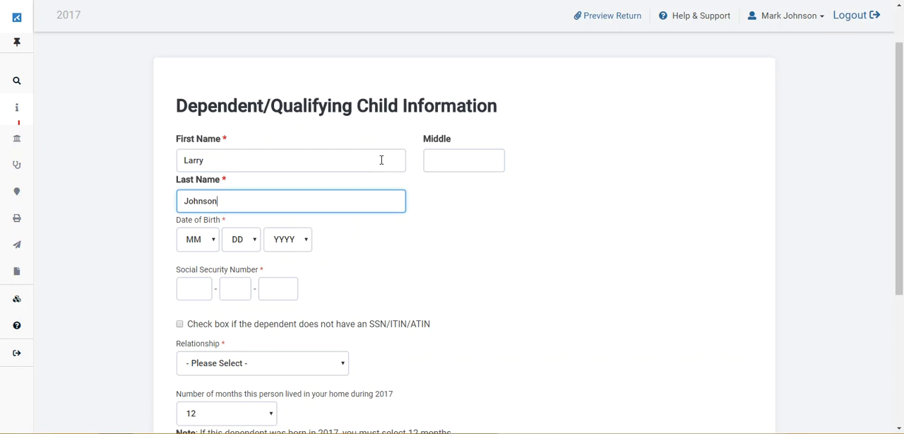
# Enter the dependent's Social Security number in the three number fields.
pyautogui.click(413, 243)
pyautogui.scroll(-3, 414, 243)
pyautogui.click(196, 177)
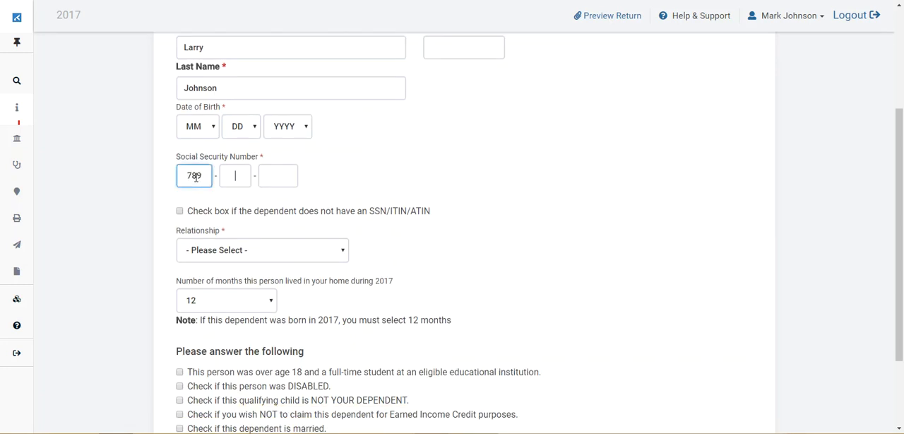
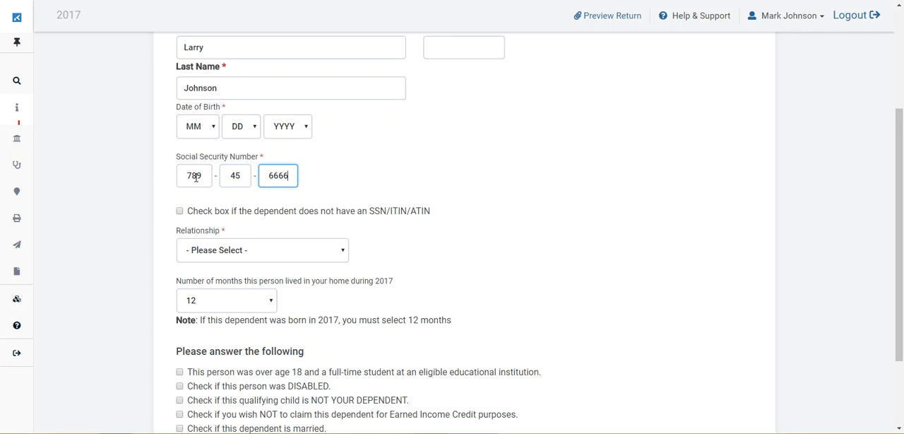
# Set the dependent's relationship to Son and try to continue with the dependent form.
pyautogui.click(330, 255)
pyautogui.click(336, 254)
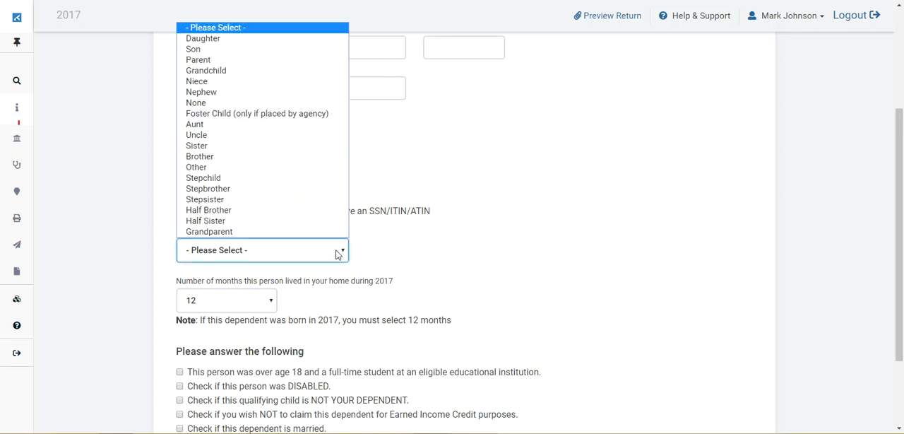
pyautogui.click(239, 53)
pyautogui.scroll(-2, 595, 224)
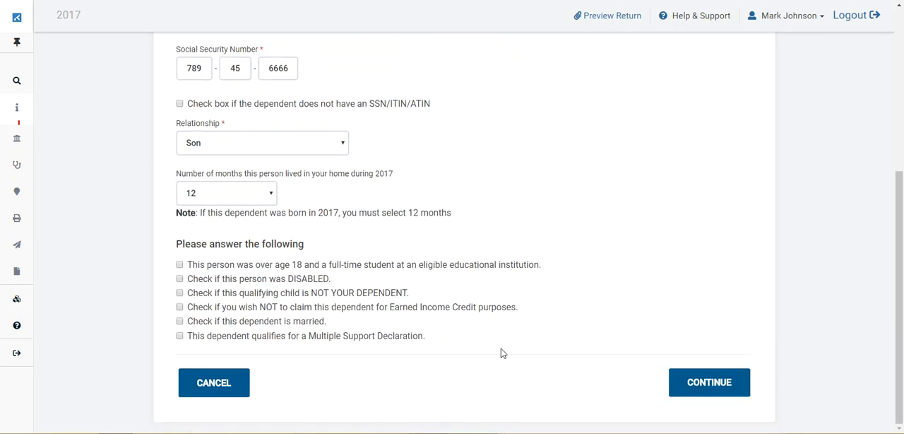
pyautogui.click(734, 384)
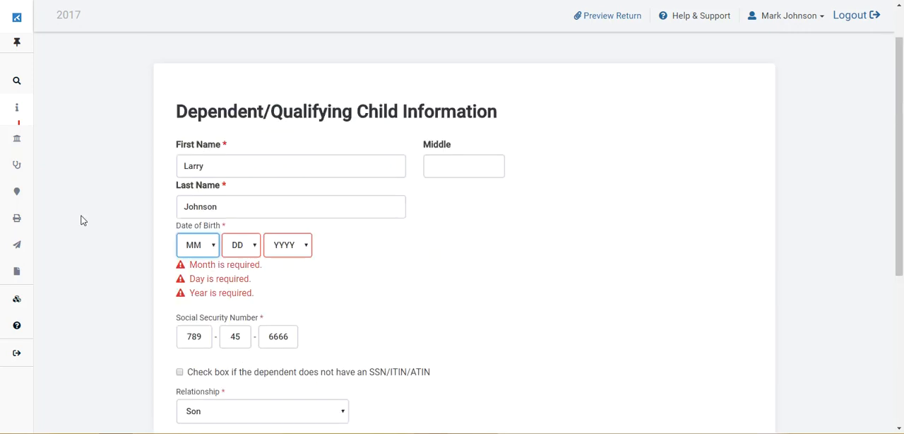
# Select the month, day and year of the dependent's date of birth and save the dependent's information.
pyautogui.click(213, 249)
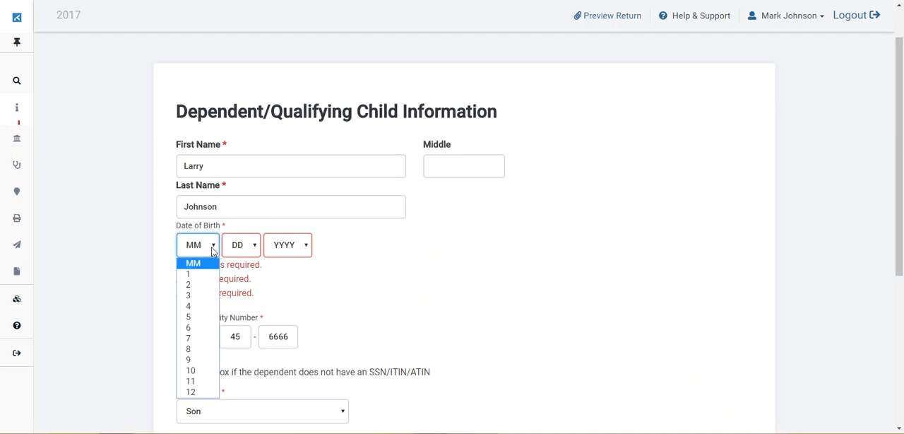
pyautogui.click(188, 308)
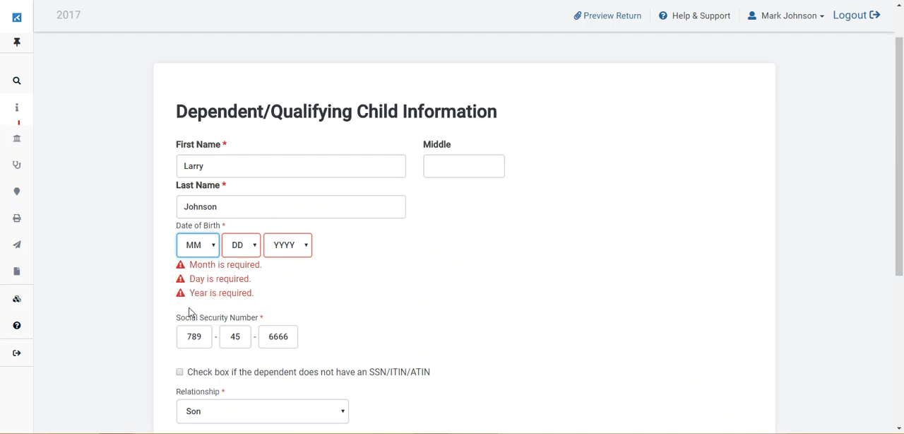
pyautogui.click(254, 247)
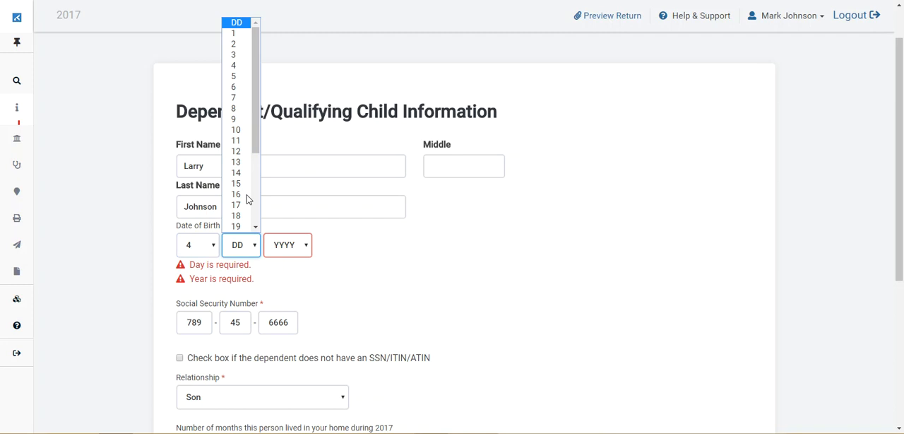
pyautogui.press('Return')
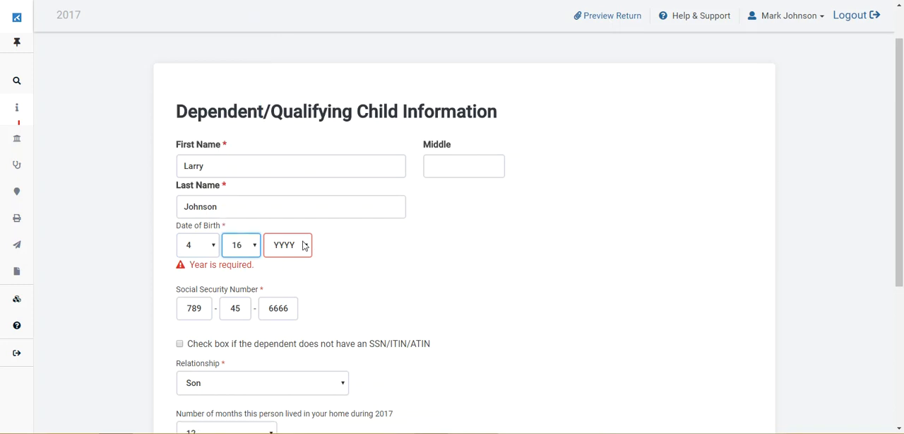
pyautogui.click(303, 245)
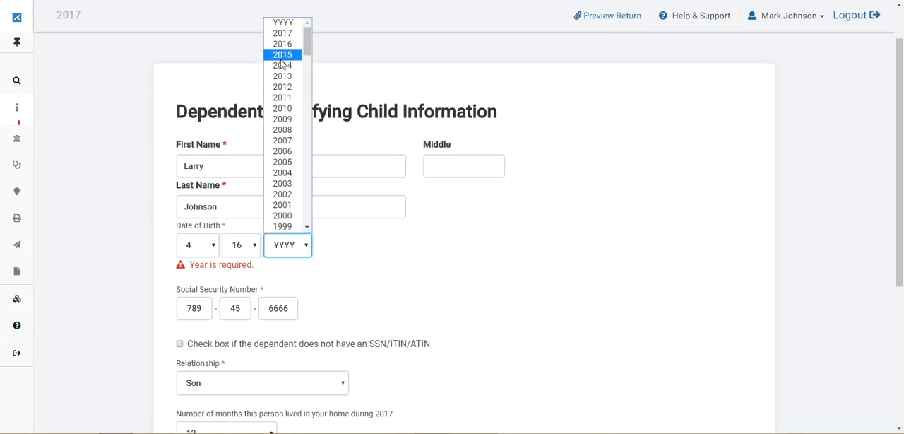
pyautogui.click(281, 60)
pyautogui.scroll(-4, 687, 336)
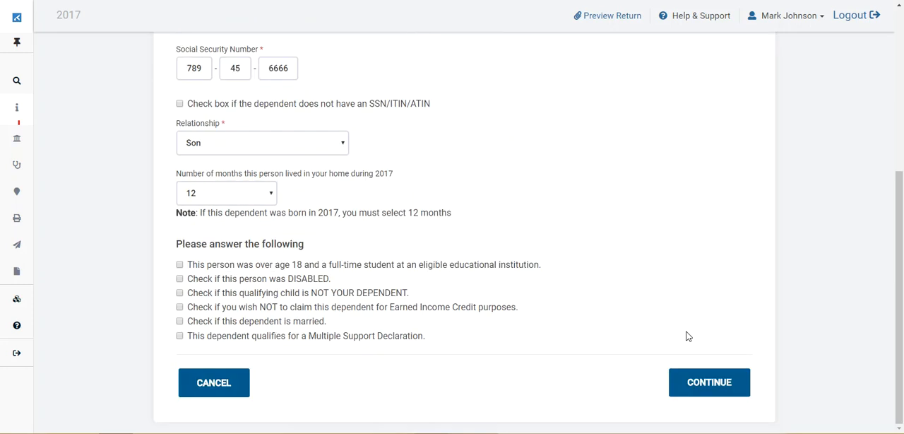
pyautogui.click(710, 383)
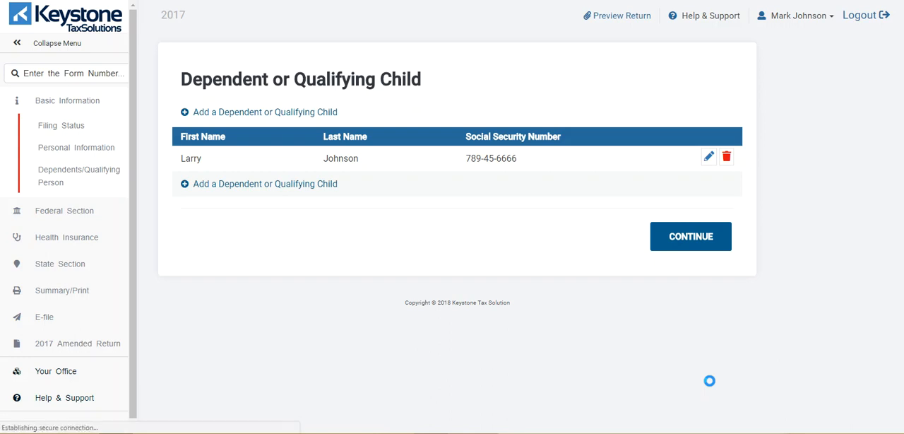
# Continue from the dependents list to the income section, choose to enter income without guidance, and begin a Form W-2.
pyautogui.click(709, 158)
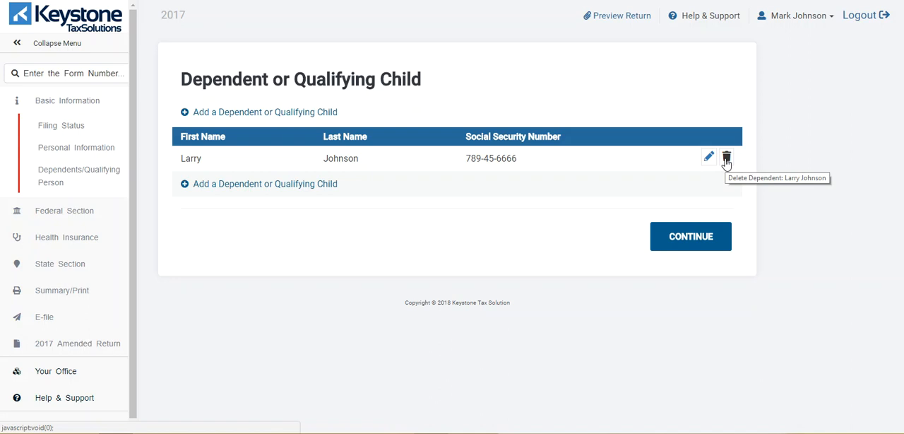
pyautogui.click(682, 235)
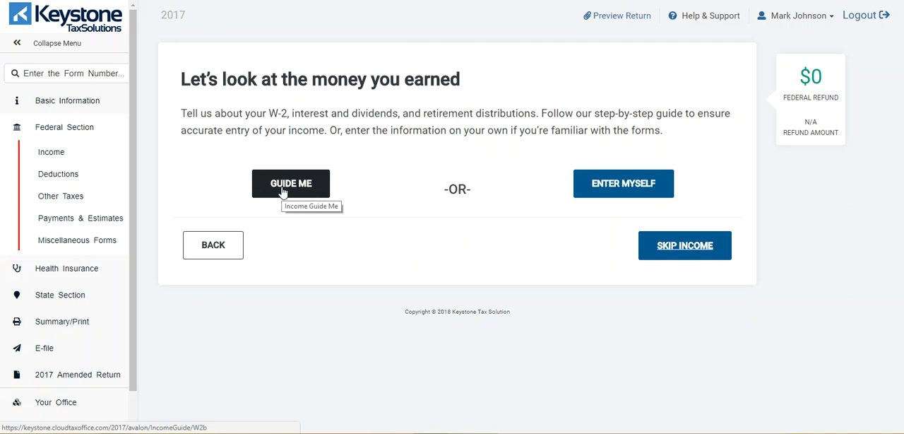
pyautogui.click(616, 189)
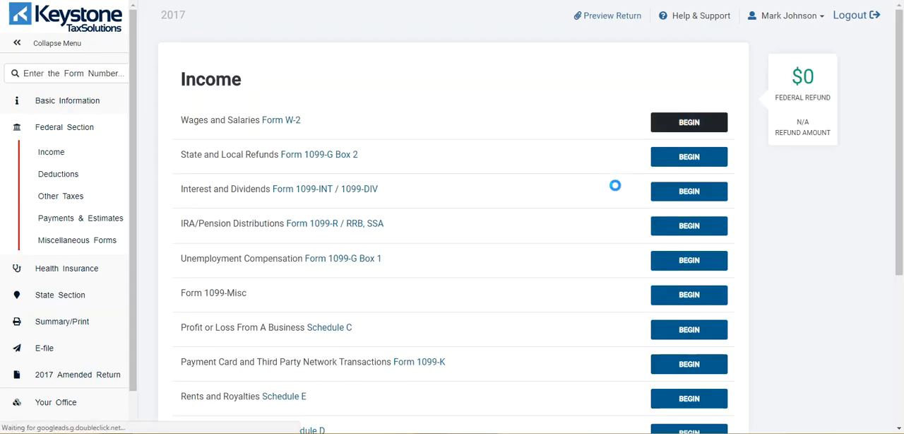
pyautogui.scroll(-1, 615, 185)
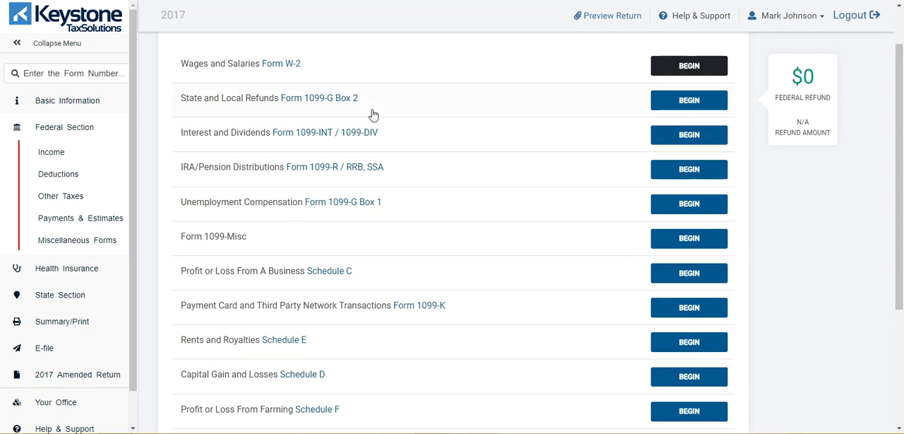
pyautogui.click(682, 66)
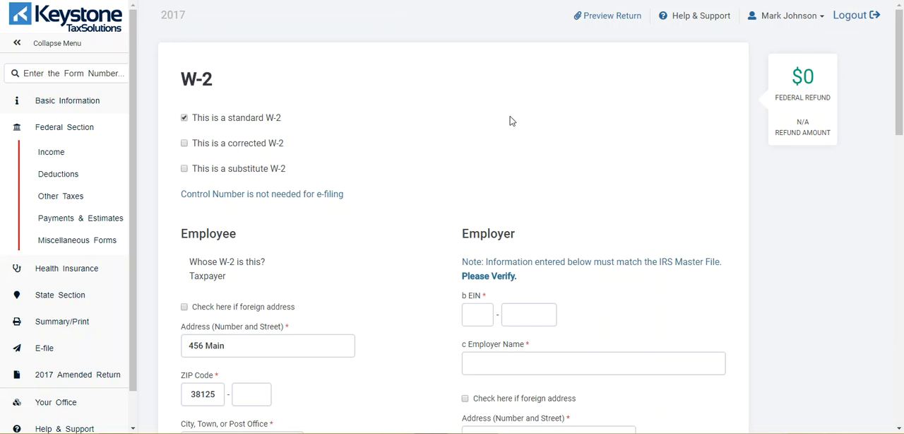
# Enter the employer's EIN and the employer name State of Tennessee on the standard W-2.
pyautogui.scroll(-2, 511, 122)
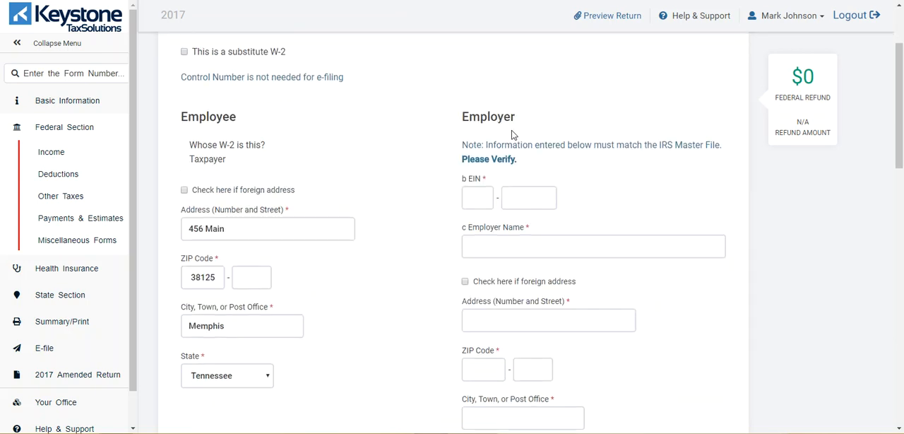
pyautogui.scroll(-2, 514, 133)
pyautogui.click(471, 90)
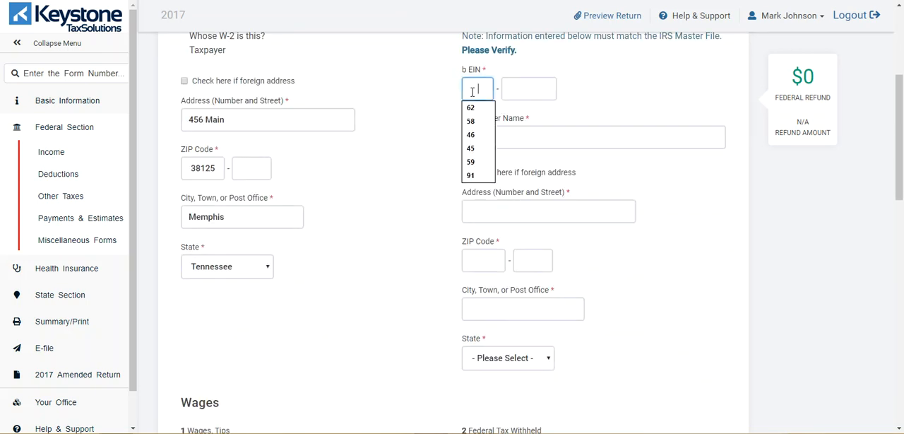
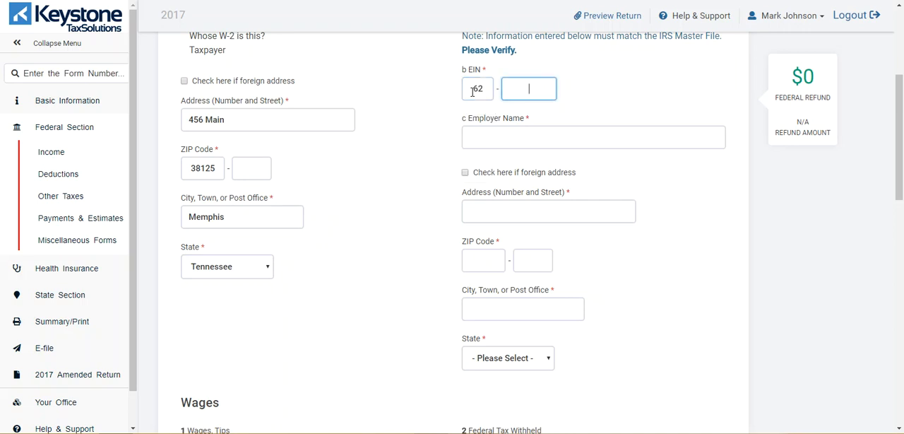
pyautogui.click(531, 139)
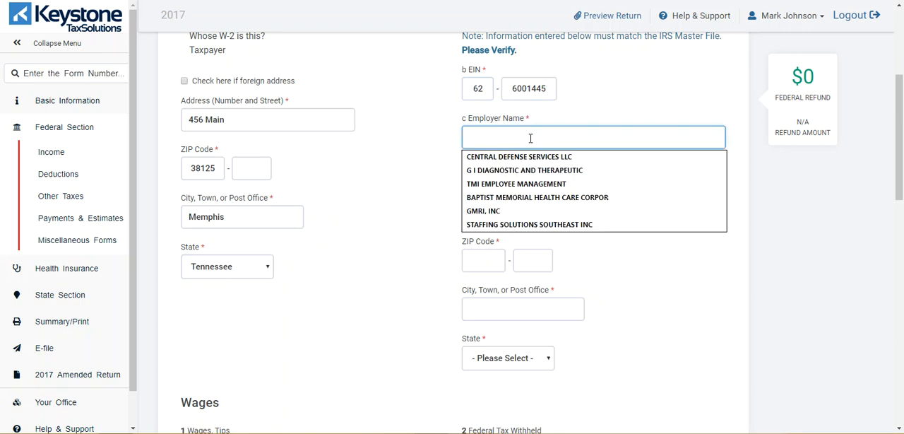
pyautogui.write('S')
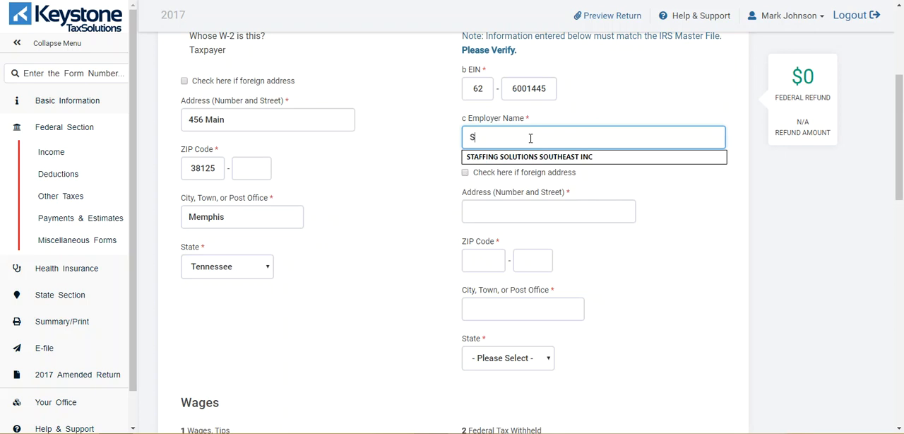
pyautogui.write('tate of Tennessee')
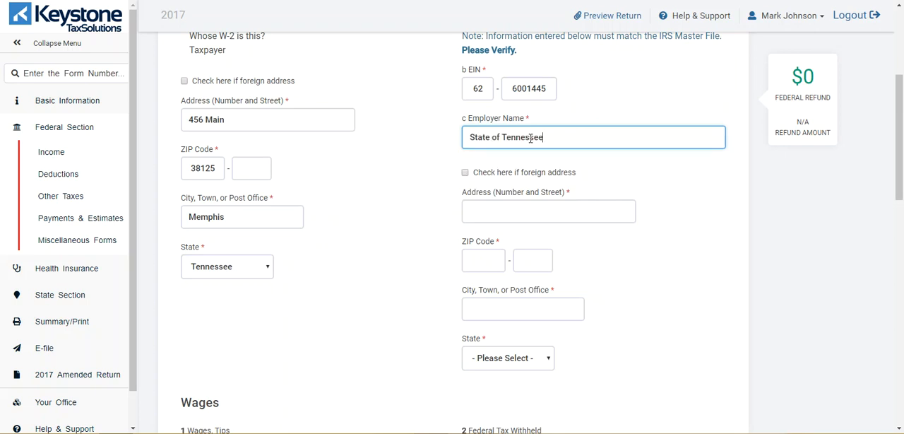
# Fill in the employer's street address and ZIP code, leaving the ZIP extension blank.
pyautogui.click(548, 212)
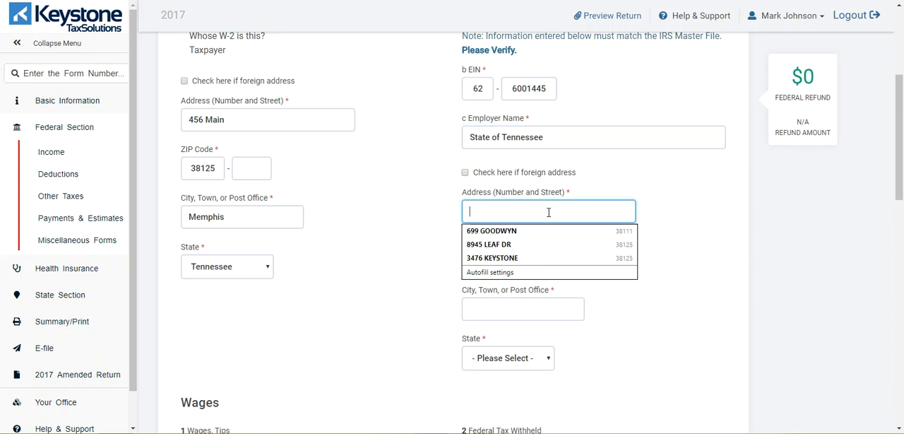
pyautogui.write('21 ')
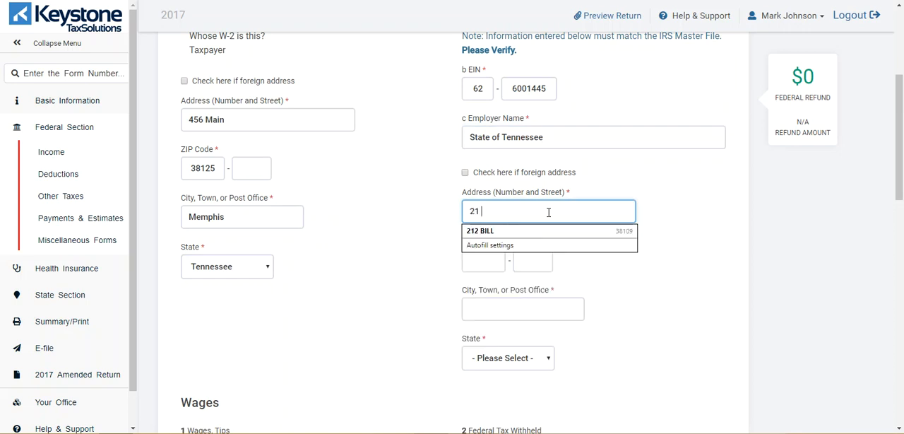
pyautogui.write('Street')
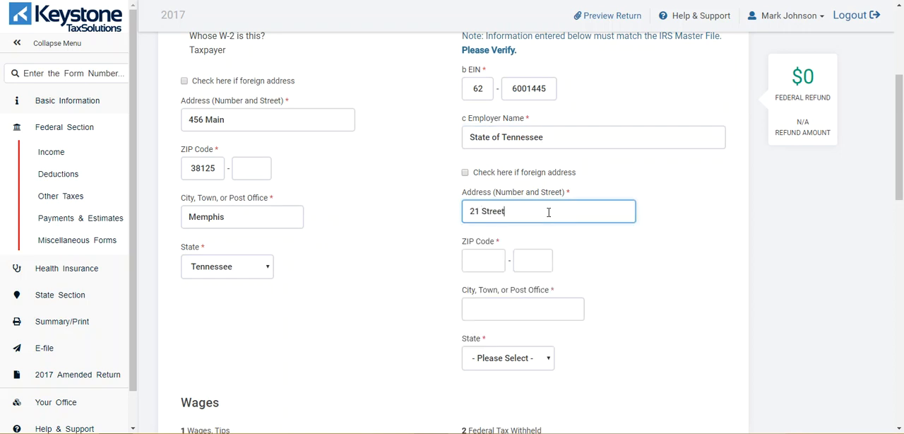
pyautogui.click(492, 263)
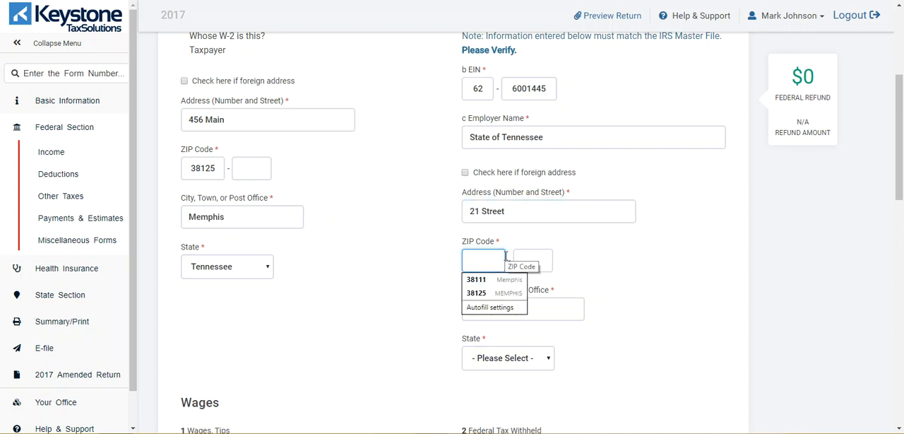
pyautogui.write('37243')
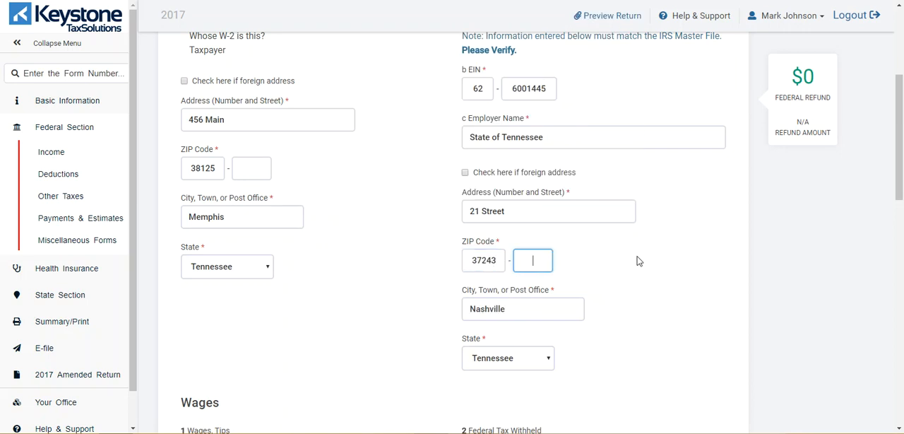
# Enter W-2 wages and tips of 25776 in box 1 and federal tax withheld of 2447 in box 2.
pyautogui.scroll(-3, 636, 261)
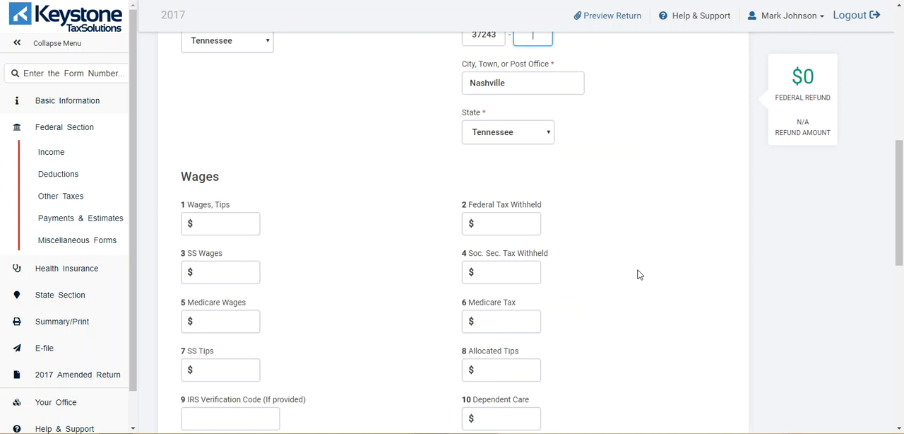
pyautogui.click(241, 225)
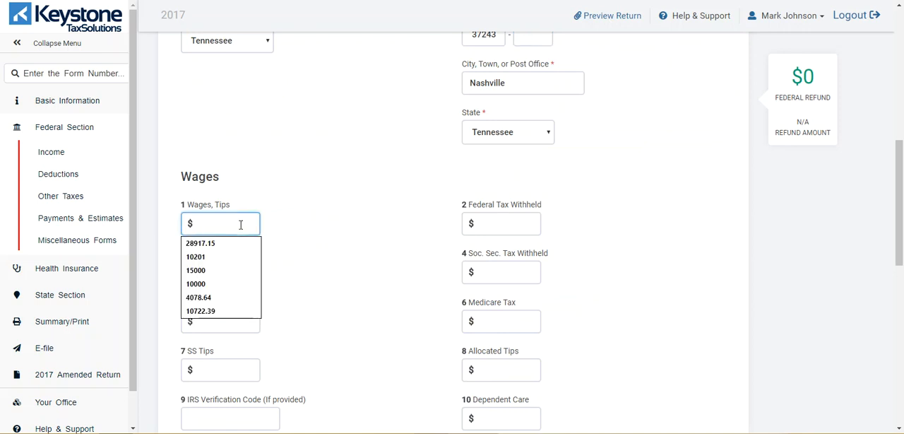
pyautogui.write('25776')
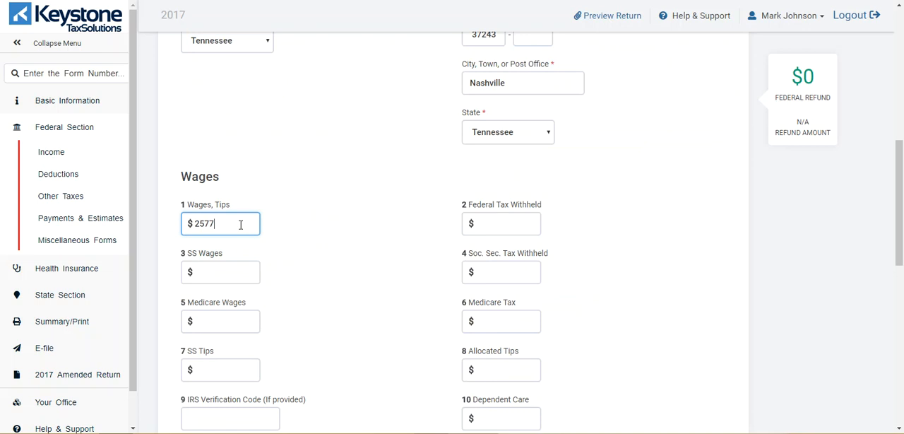
pyautogui.click(503, 222)
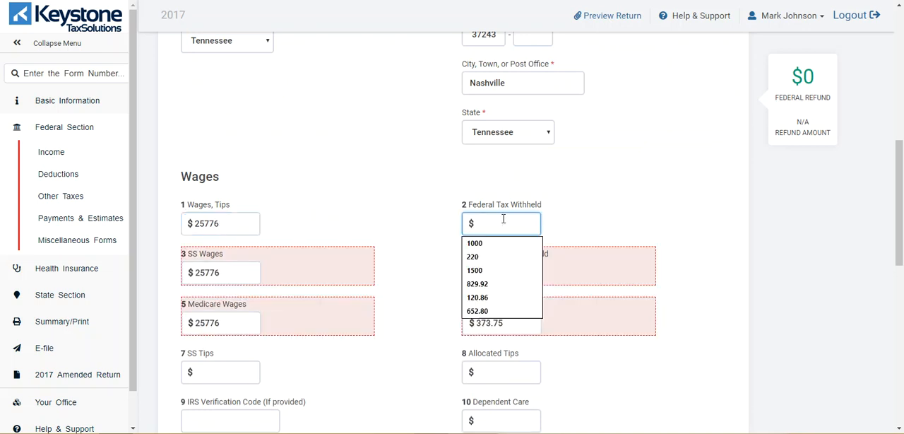
pyautogui.write('2447')
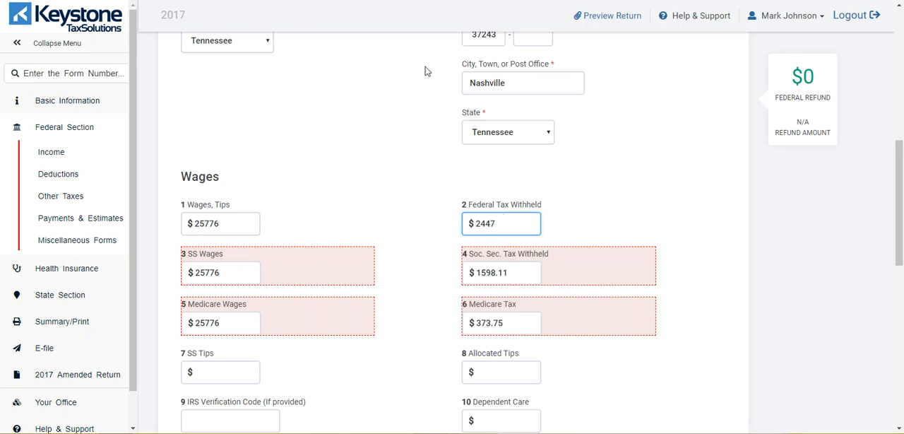
pyautogui.click(604, 171)
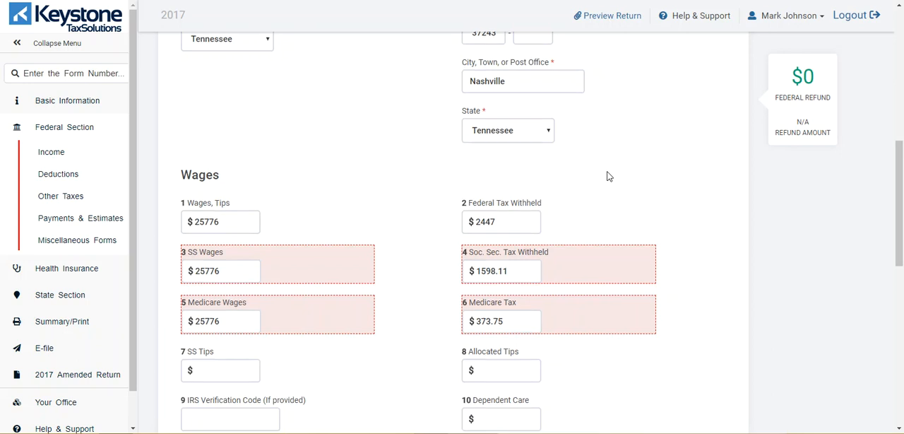
pyautogui.scroll(-2, 609, 175)
pyautogui.scroll(-2, 642, 196)
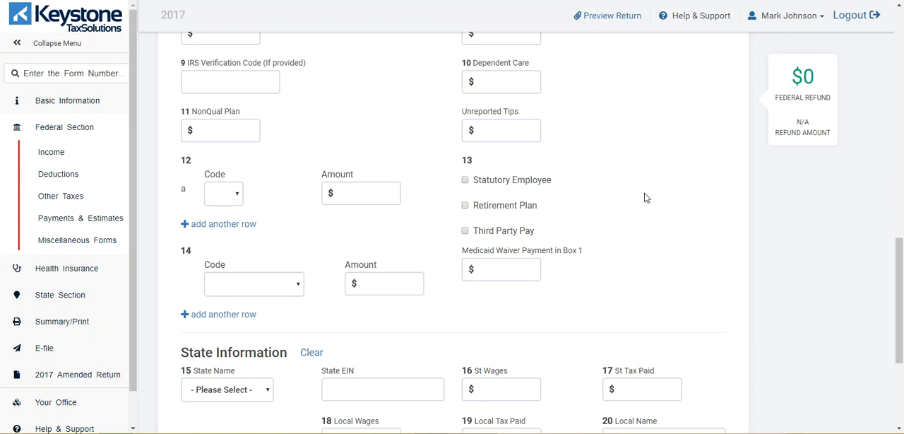
# Save the W-2 with its state information left blank and continue past the wage statement summary to the income list.
pyautogui.scroll(-3, 644, 197)
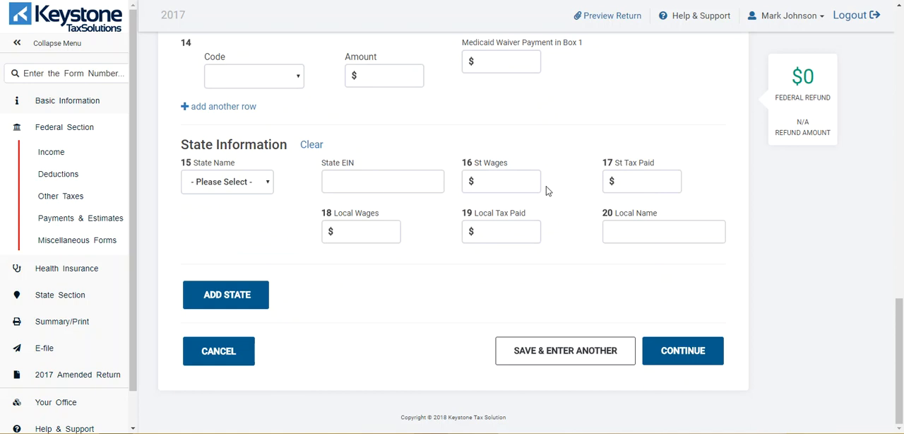
pyautogui.click(679, 351)
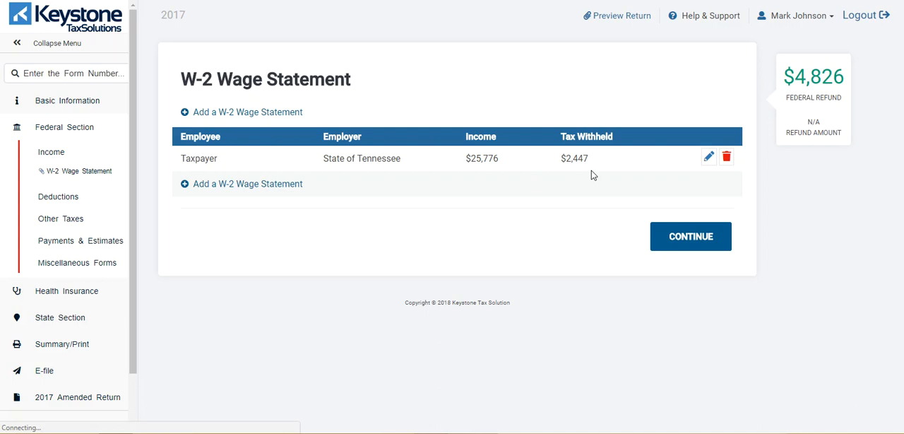
pyautogui.click(675, 240)
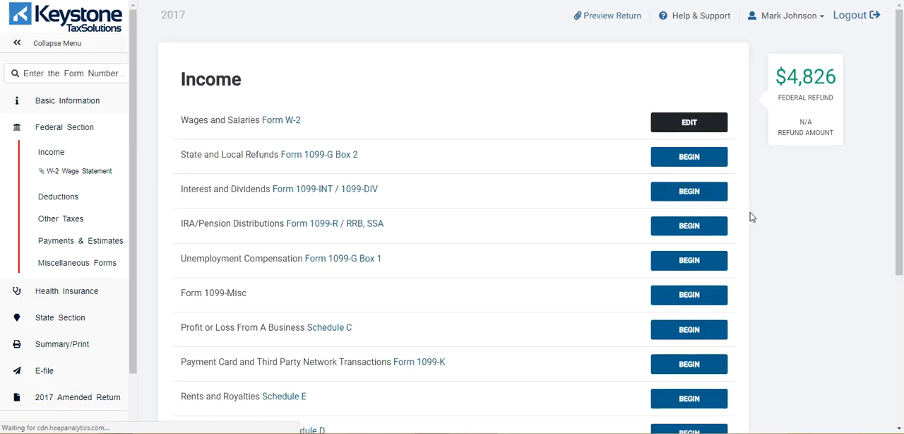
# Begin a Schedule C for profit or loss from a business.
pyautogui.scroll(-2, 751, 217)
pyautogui.scroll(-1, 751, 216)
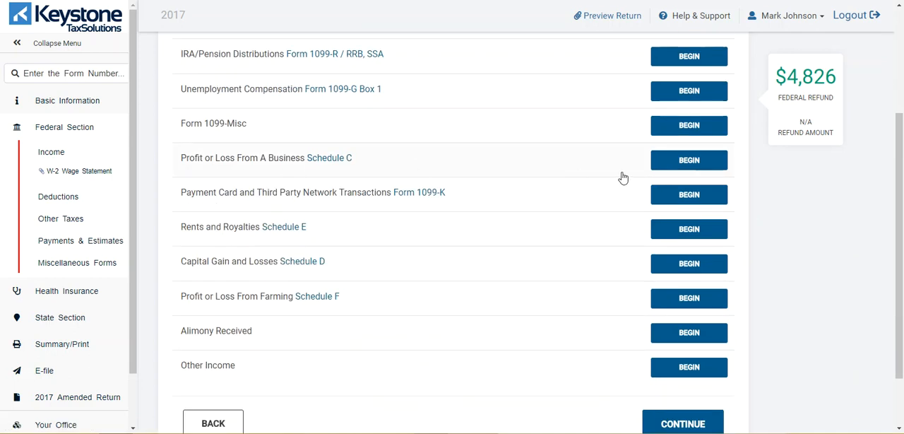
pyautogui.click(674, 163)
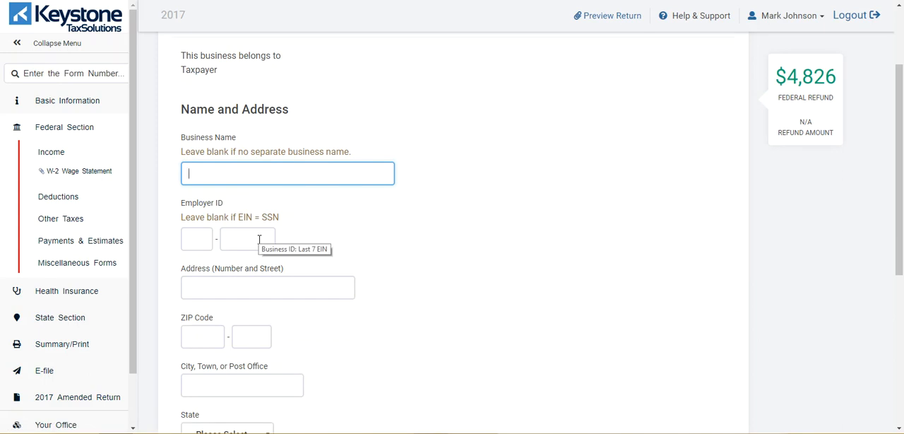
# Pick business code 311800 Bakeries & tortilla mfg. from the business code list and save the basic business information.
pyautogui.scroll(-2, 414, 238)
pyautogui.scroll(-3, 299, 291)
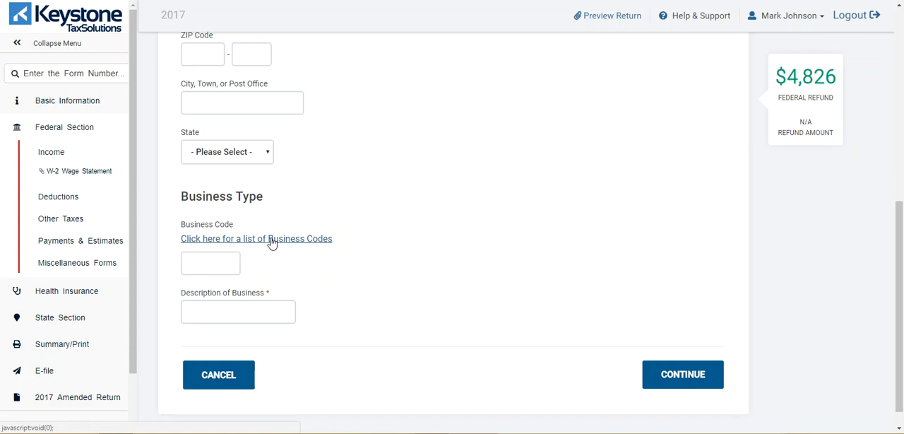
pyautogui.click(272, 243)
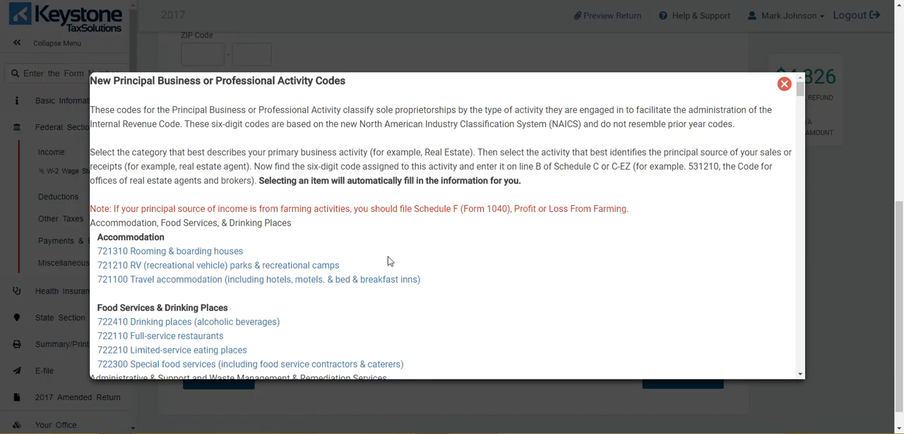
pyautogui.scroll(-3, 389, 262)
pyautogui.scroll(-4, 389, 262)
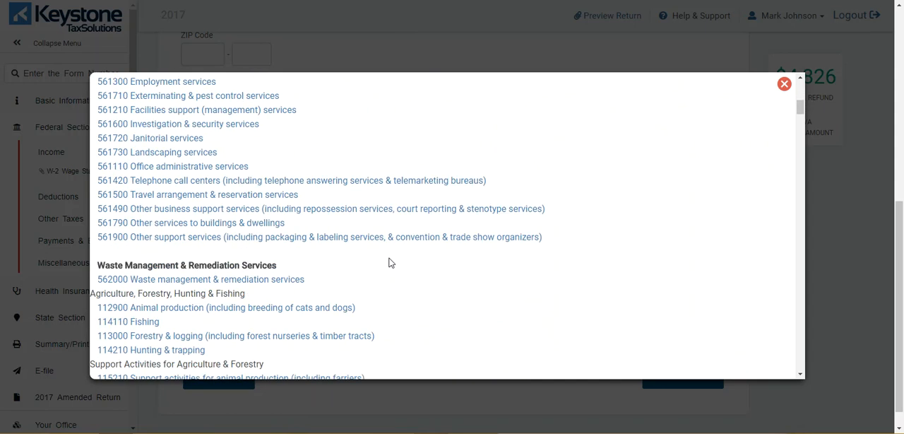
pyautogui.scroll(-6, 389, 262)
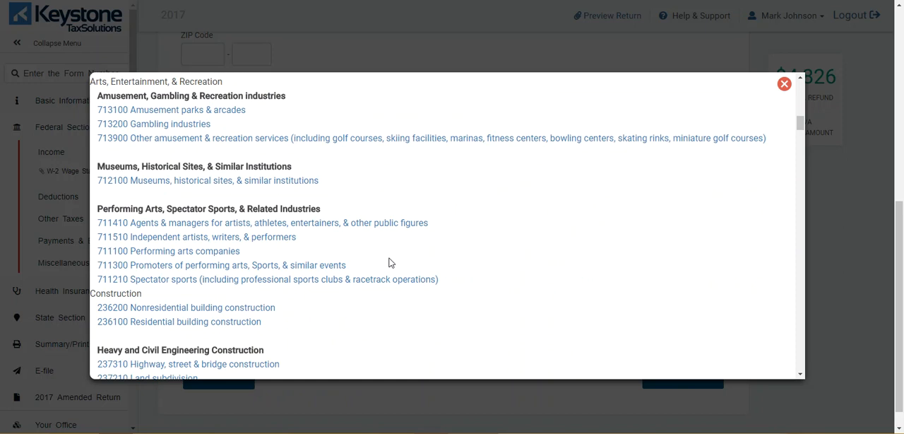
pyautogui.scroll(-3, 389, 262)
pyautogui.scroll(-15, 388, 263)
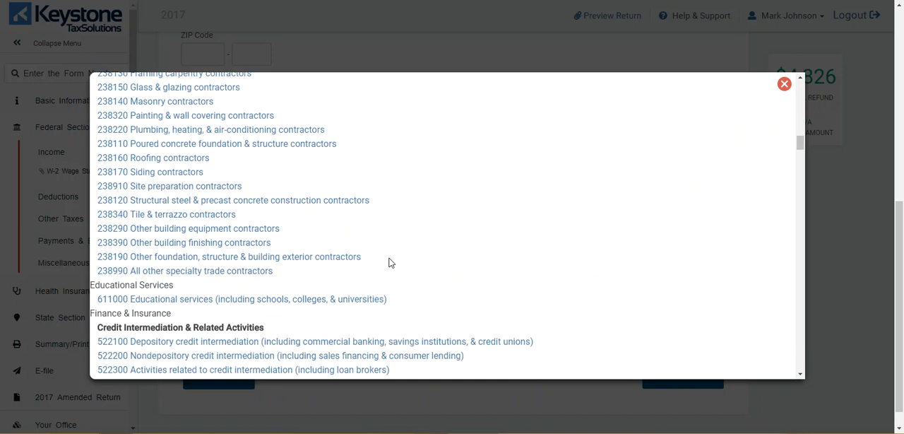
pyautogui.scroll(-4, 389, 263)
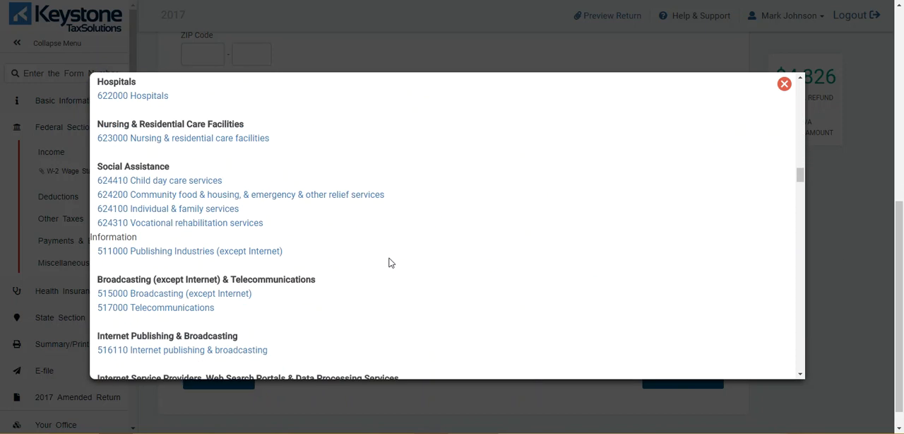
pyautogui.scroll(-5, 389, 262)
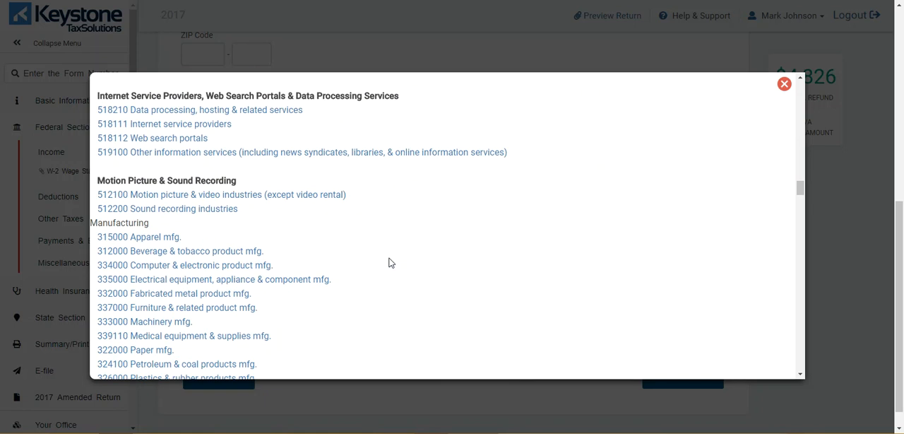
pyautogui.scroll(-6, 388, 262)
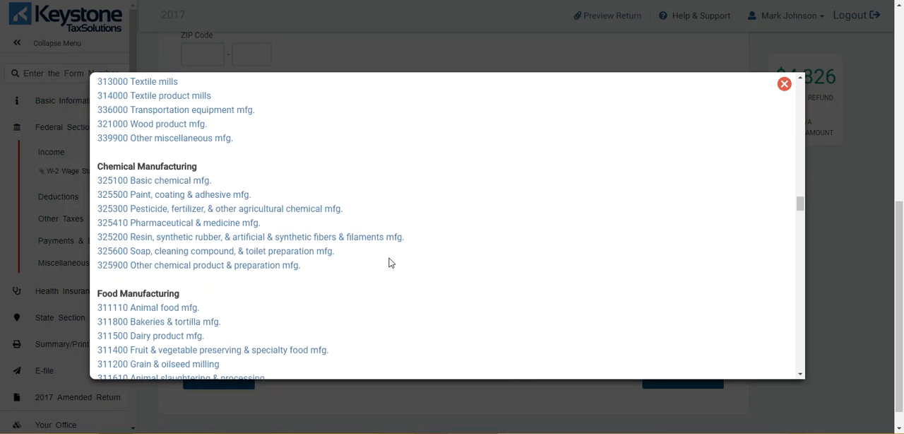
pyautogui.click(169, 321)
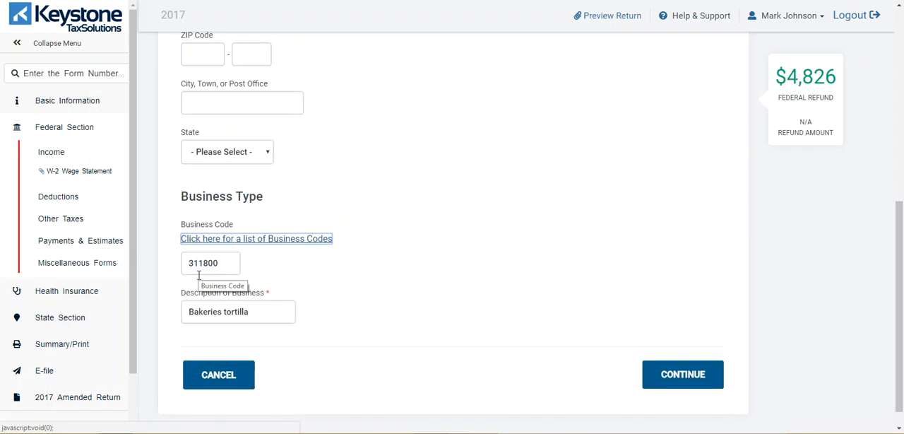
pyautogui.click(672, 374)
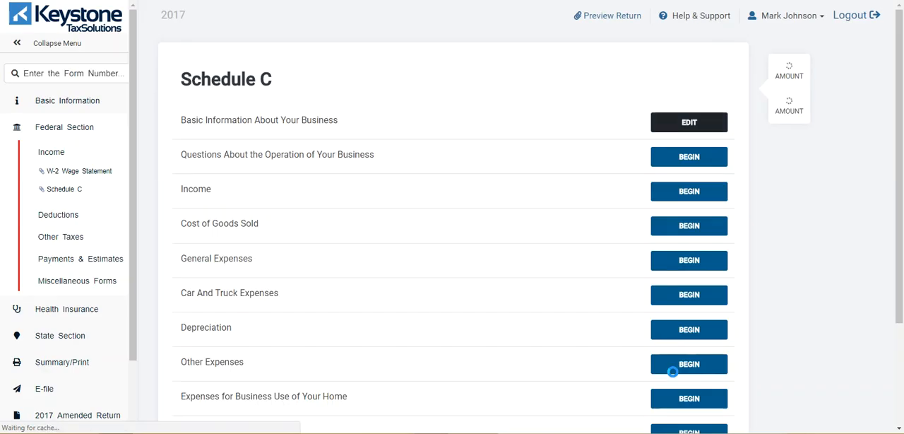
# Enter Schedule C gross receipts or sales of 5789 and save the business income.
pyautogui.click(678, 193)
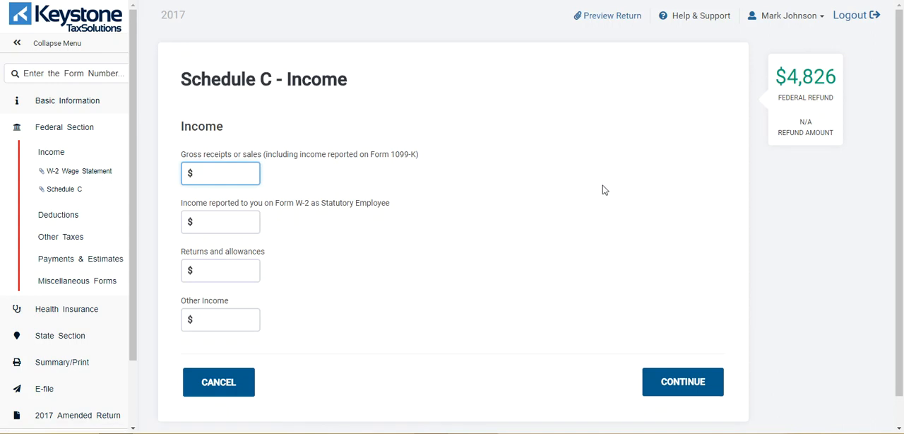
pyautogui.click(240, 175)
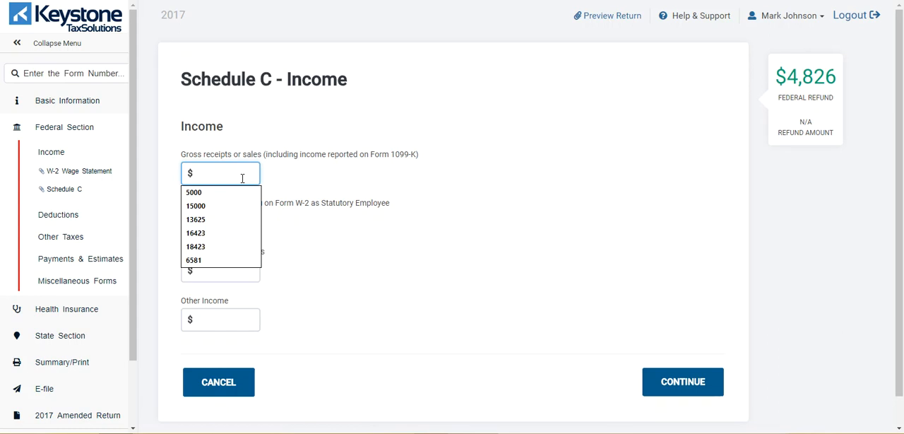
pyautogui.write('5789')
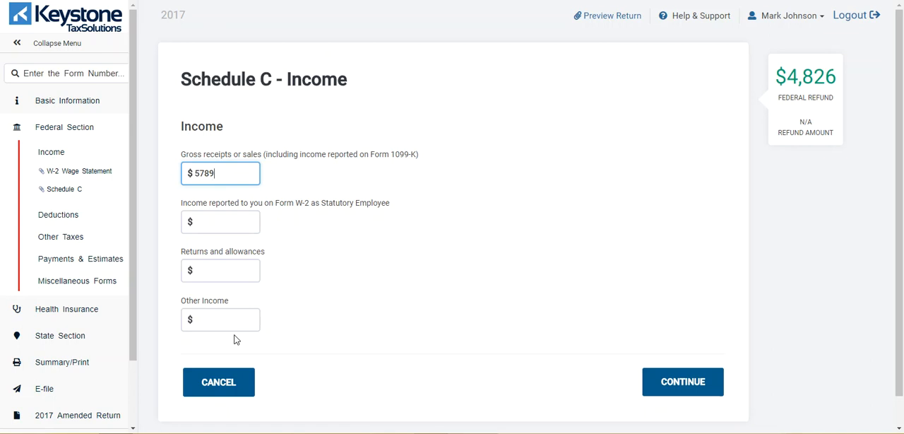
pyautogui.click(667, 386)
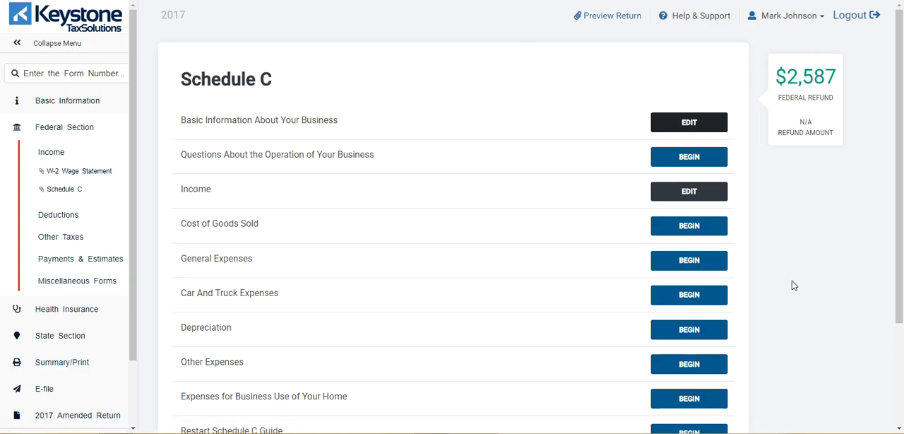
# Enter Schedule C general expenses of 200 for advertising and 1000 for supplies.
pyautogui.click(694, 262)
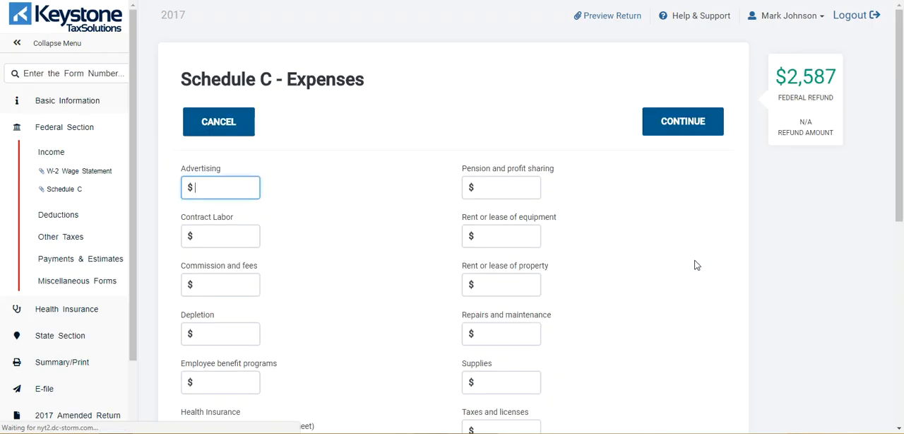
pyautogui.scroll(-1, 697, 265)
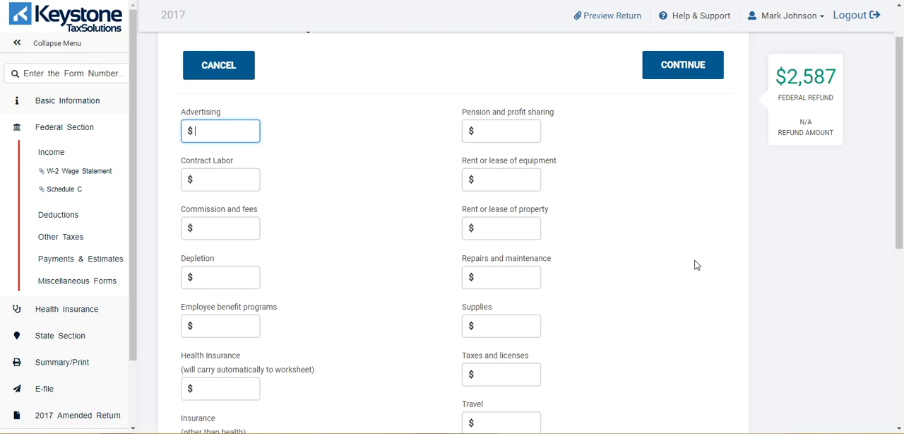
pyautogui.write('200')
pyautogui.click(583, 223)
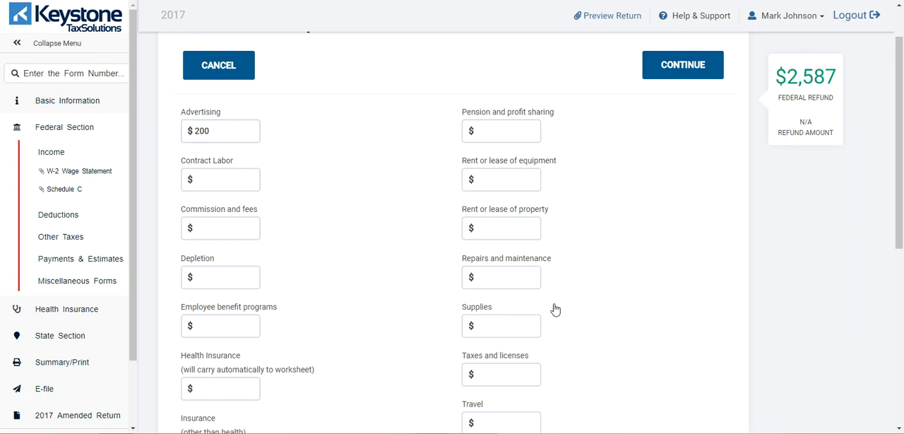
pyautogui.click(517, 320)
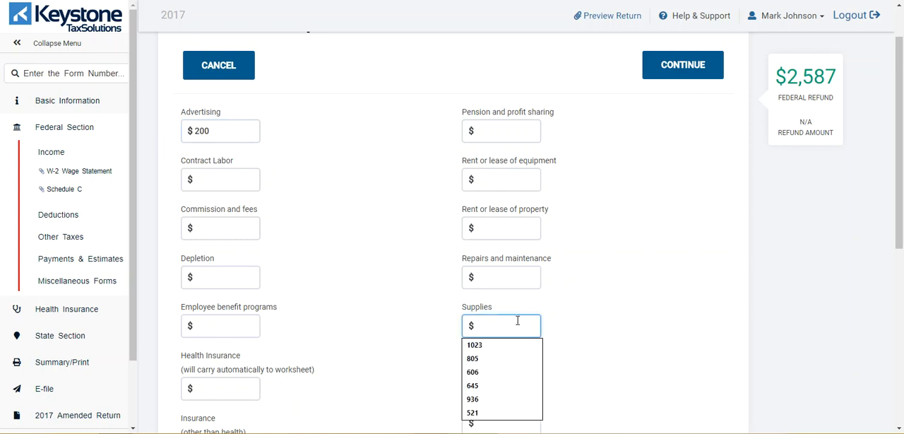
pyautogui.write('1000')
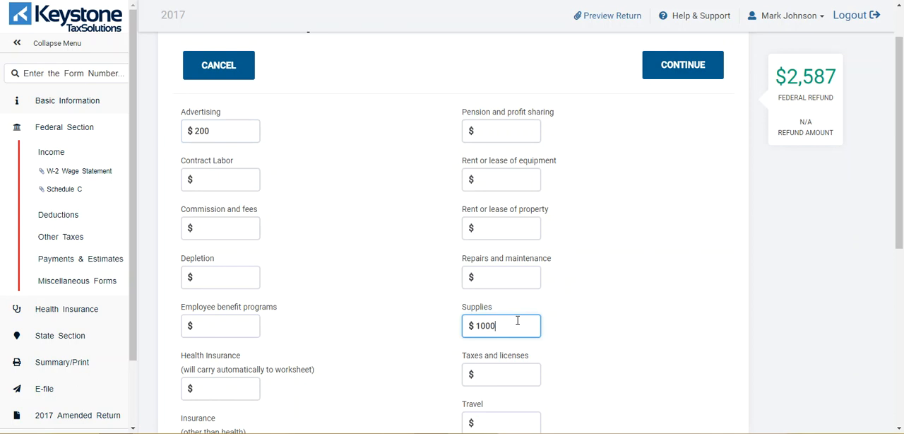
pyautogui.click(664, 336)
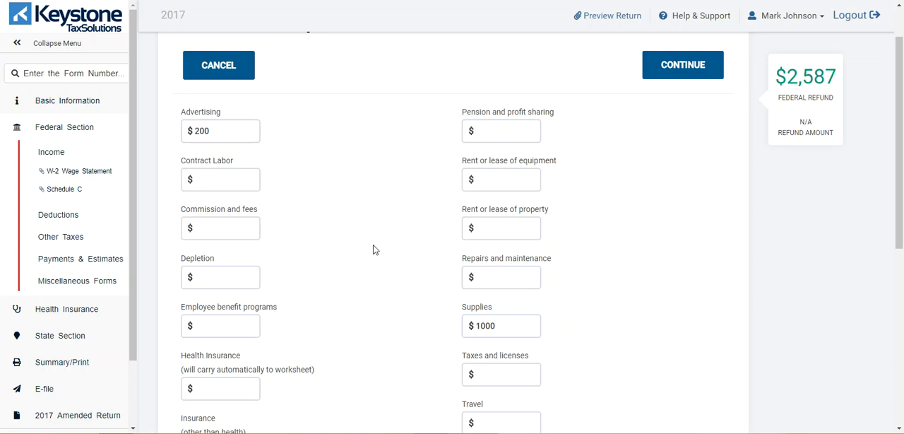
# Check the remaining expense categories, leaving them blank, and save the Schedule C general expenses.
pyautogui.scroll(-3, 374, 249)
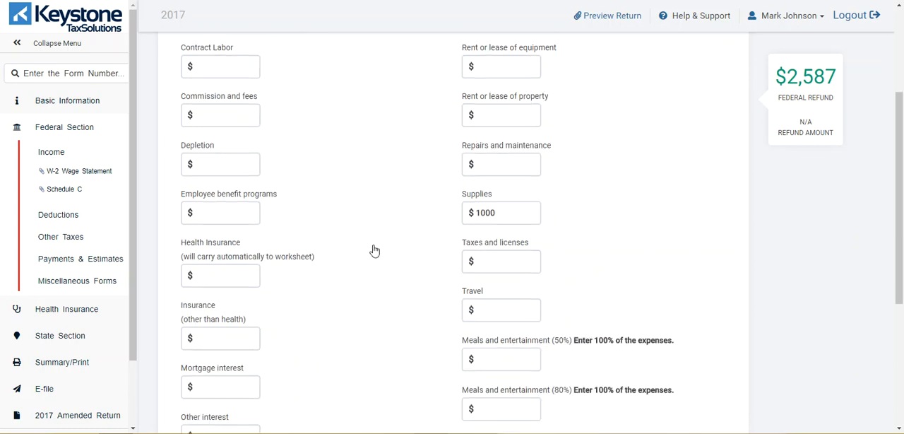
pyautogui.scroll(-3, 374, 250)
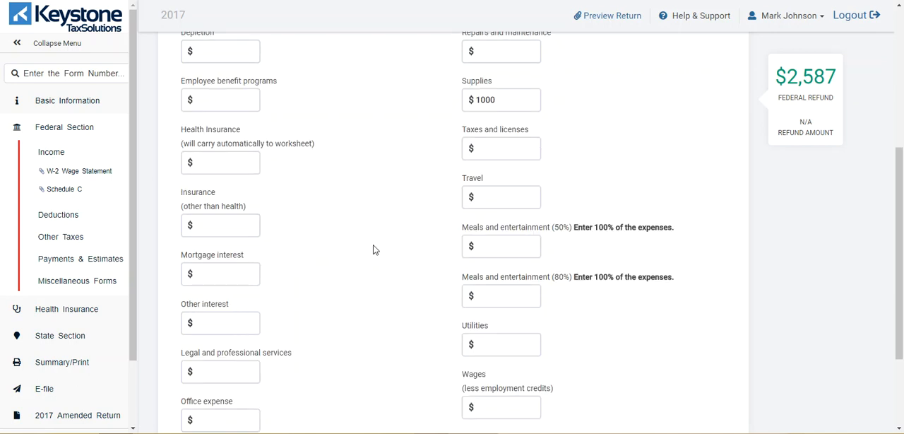
pyautogui.click(506, 243)
pyautogui.click(516, 335)
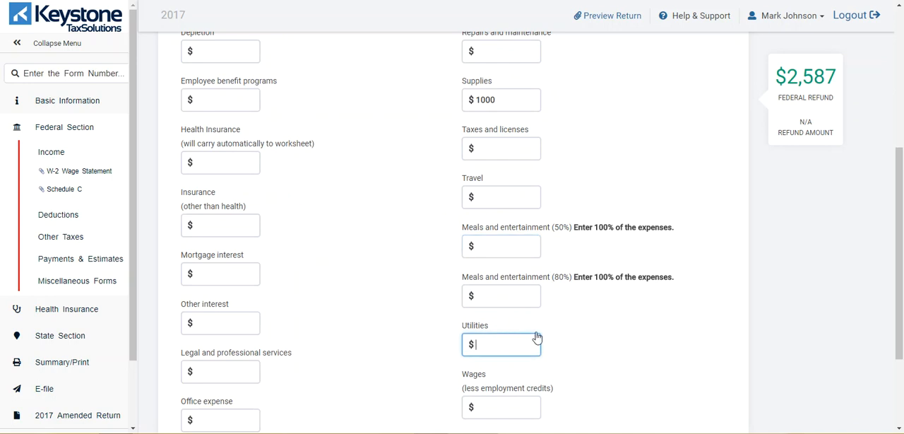
pyautogui.scroll(-3, 579, 327)
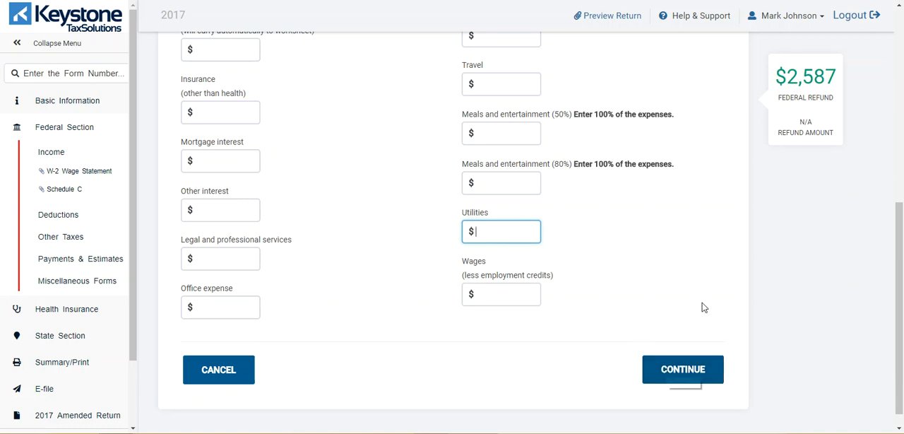
pyautogui.scroll(3, 702, 306)
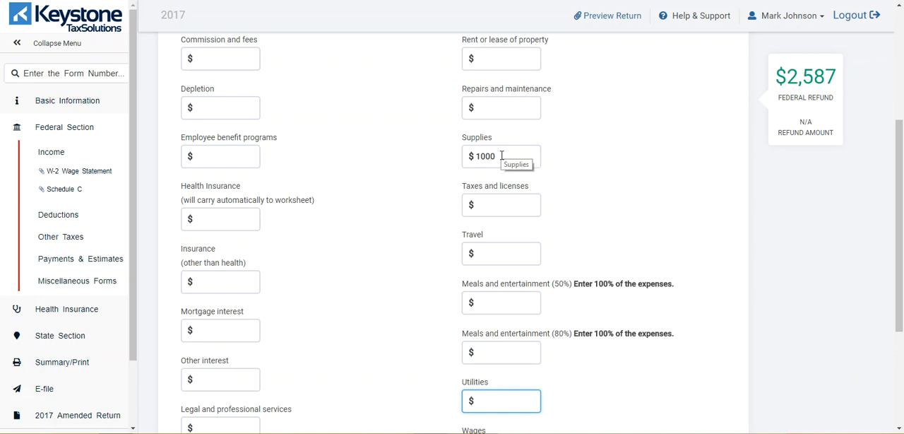
pyautogui.scroll(3, 501, 158)
pyautogui.scroll(-6, 501, 162)
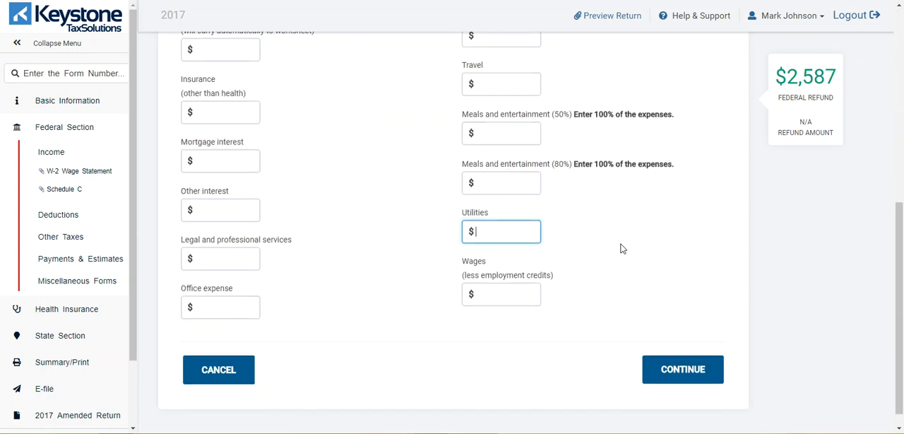
pyautogui.click(682, 367)
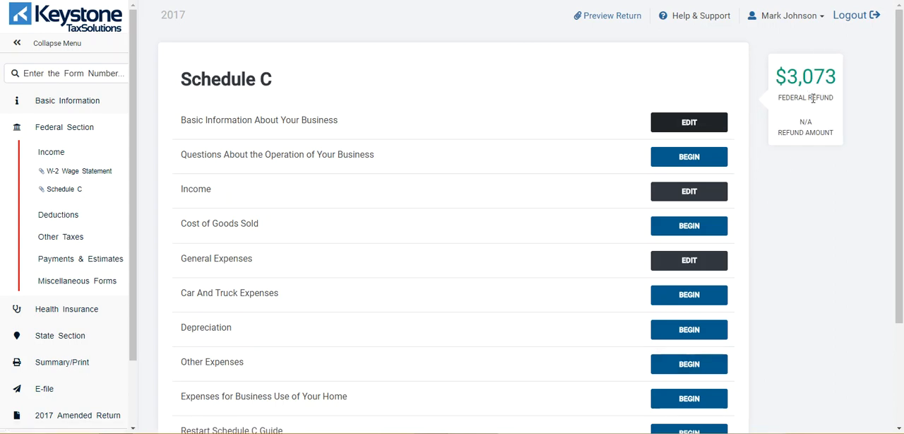
# Finish the Schedule C and continue past the business income summary to the income list.
pyautogui.scroll(-2, 827, 216)
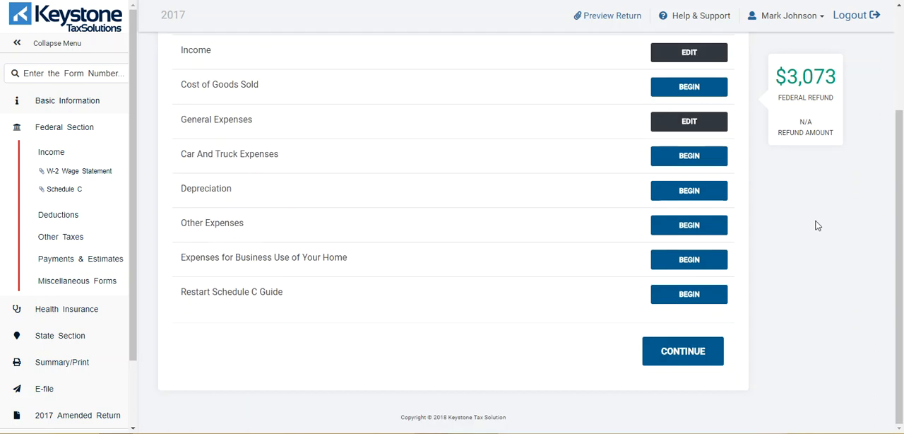
pyautogui.click(702, 350)
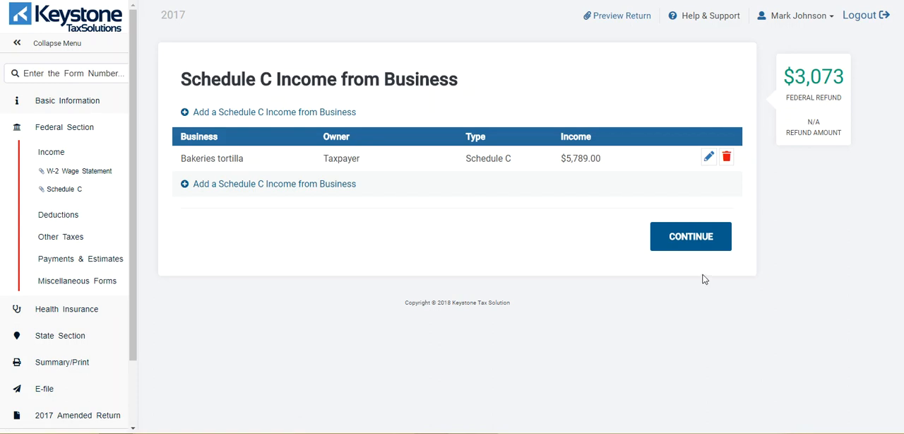
pyautogui.click(696, 235)
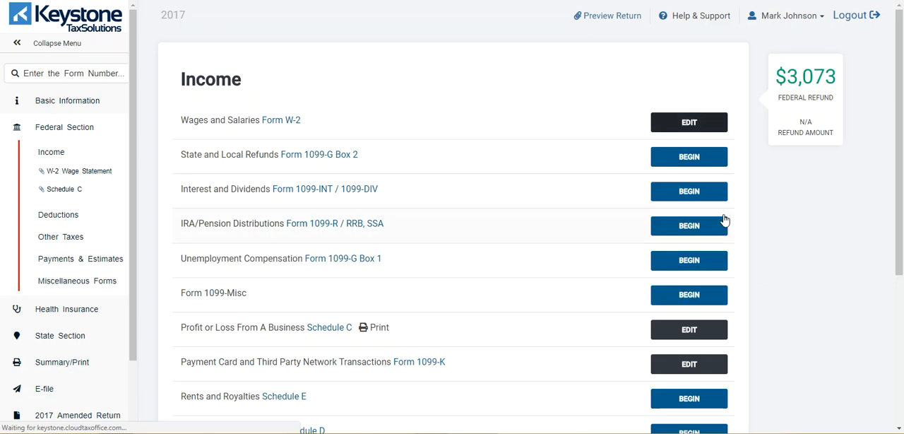
# Continue past the income list, choose to enter the deductions without guidance, and leave the Deductions section without adding any.
pyautogui.scroll(-2, 751, 228)
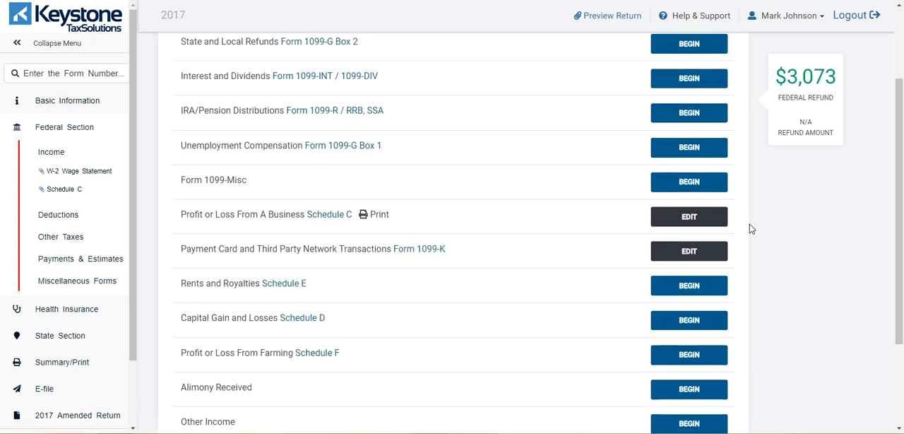
pyautogui.scroll(-2, 750, 228)
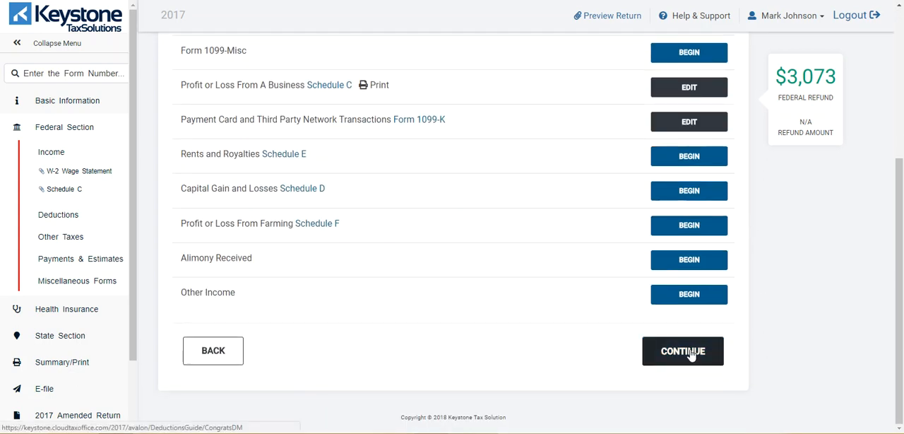
pyautogui.click(691, 353)
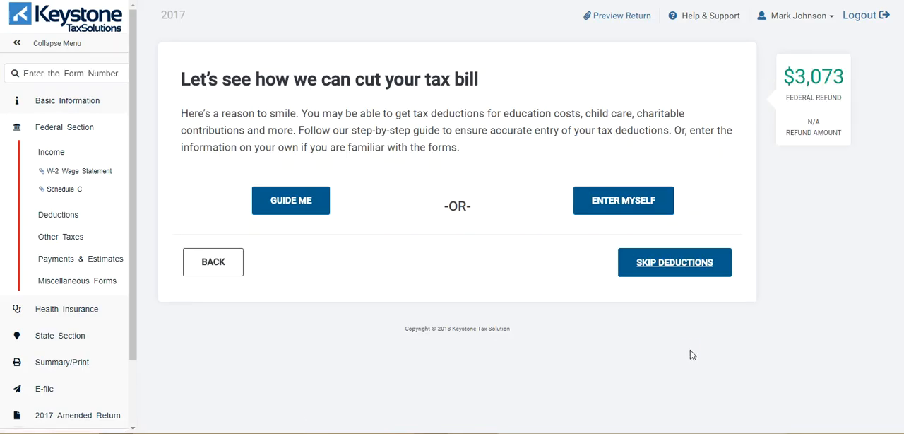
pyautogui.click(621, 200)
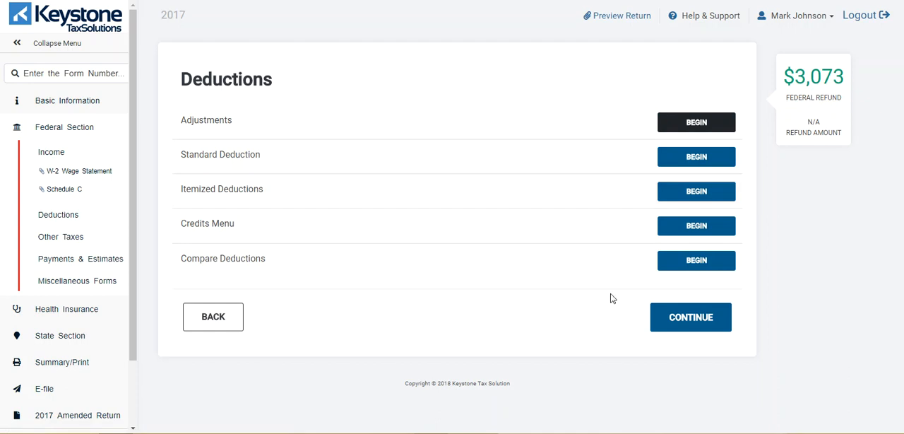
pyautogui.click(689, 314)
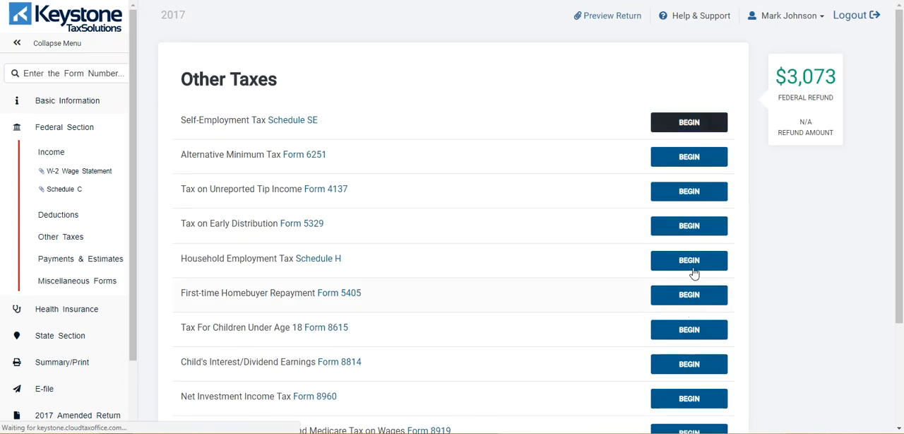
# Continue through Other Taxes, Payments and Estimates, and Miscellaneous Forms without adding entries, up to the Health Insurance Questionnaire.
pyautogui.scroll(-1, 766, 230)
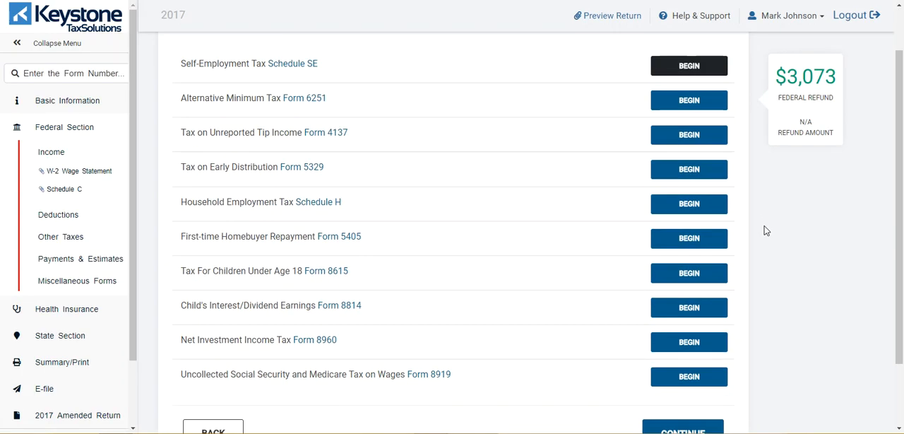
pyautogui.scroll(-2, 767, 231)
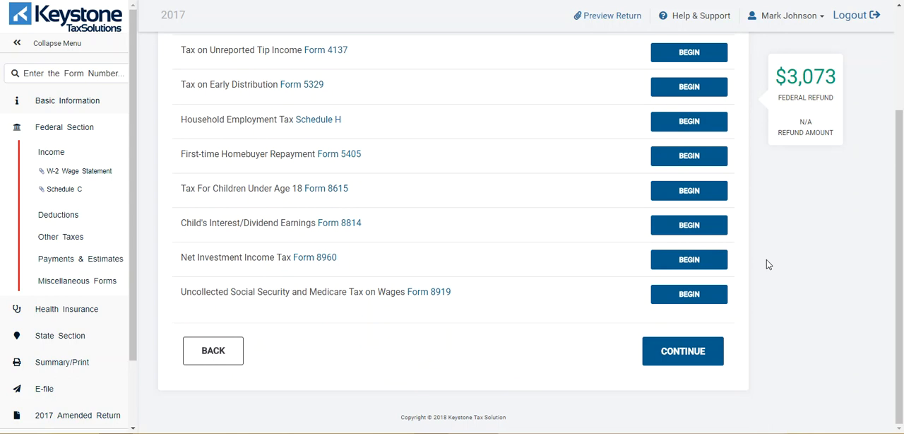
pyautogui.click(703, 350)
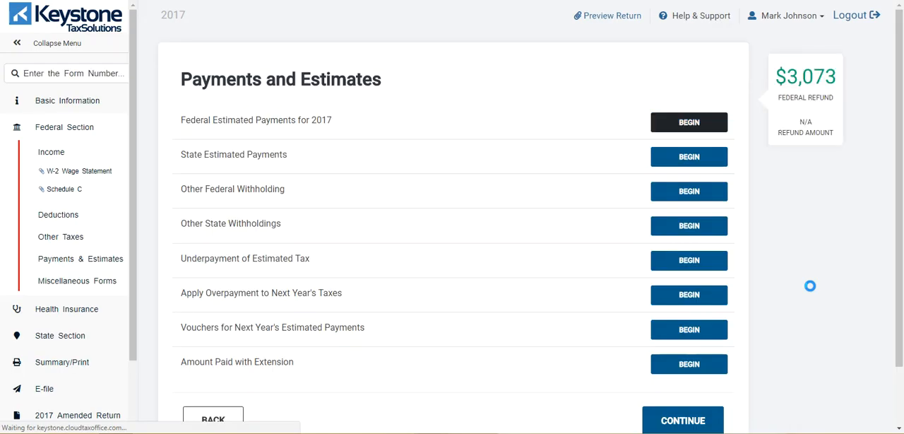
pyautogui.scroll(-1, 810, 285)
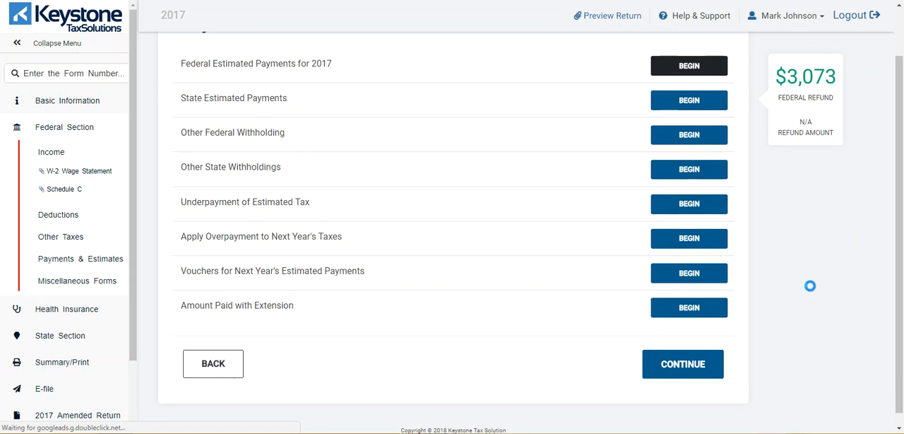
pyautogui.click(702, 366)
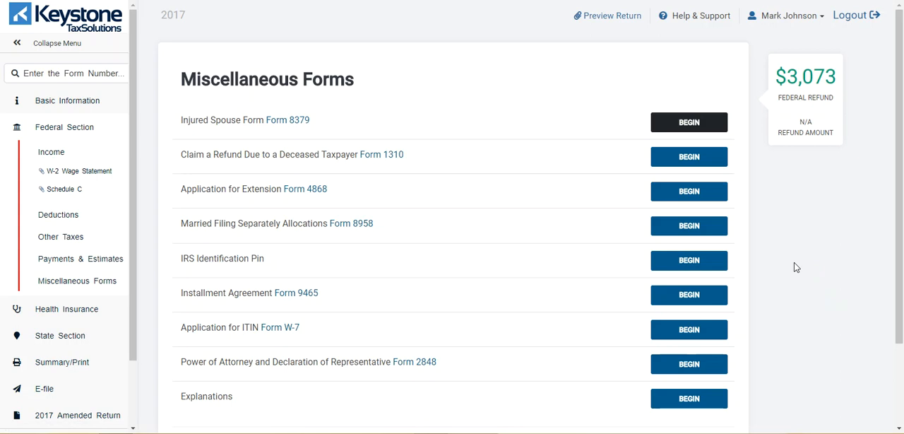
pyautogui.scroll(-2, 796, 267)
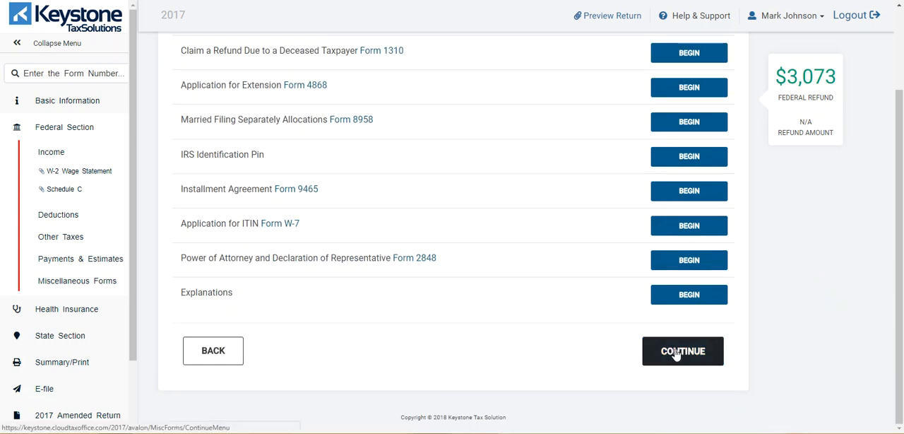
pyautogui.click(675, 349)
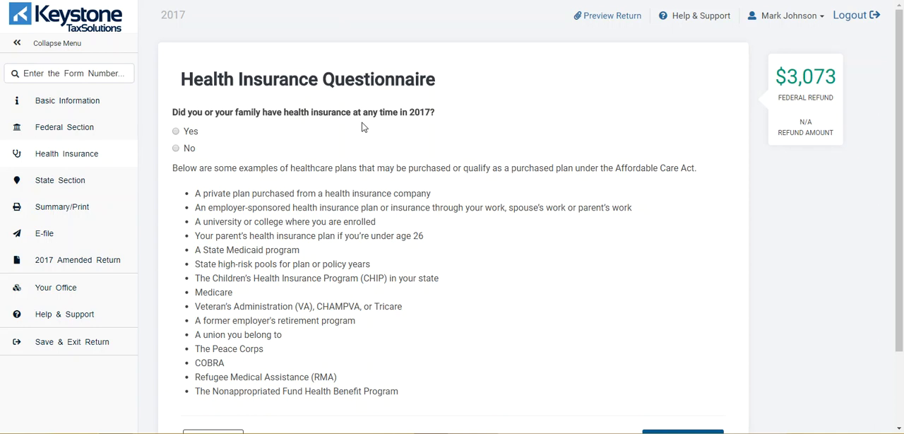
# Answer Yes to having health insurance in 2017 and No to purchasing it via HealthCare.gov or a State Marketplace.
pyautogui.click(176, 131)
pyautogui.scroll(-3, 504, 228)
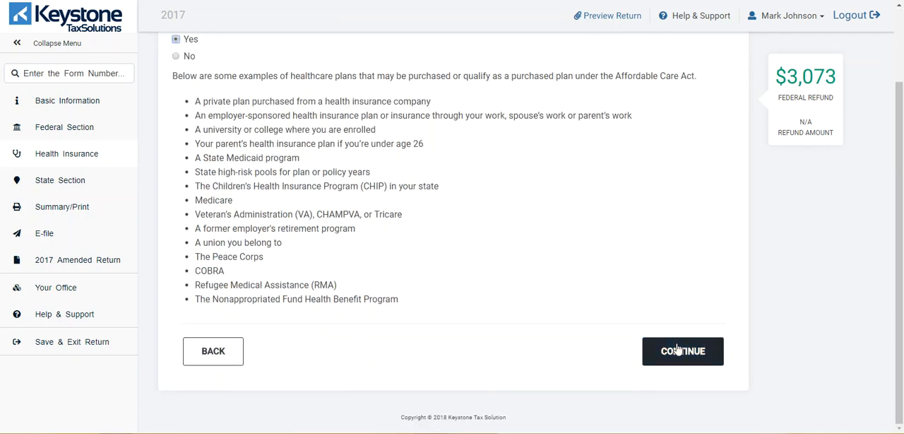
pyautogui.click(679, 351)
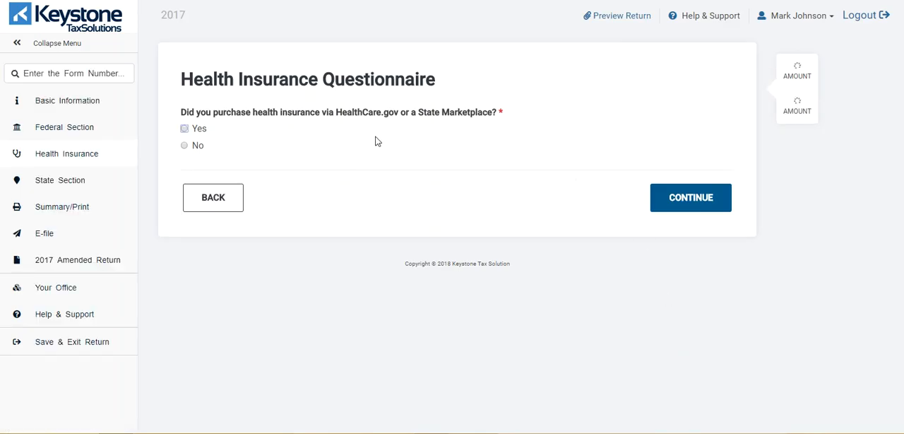
pyautogui.click(185, 146)
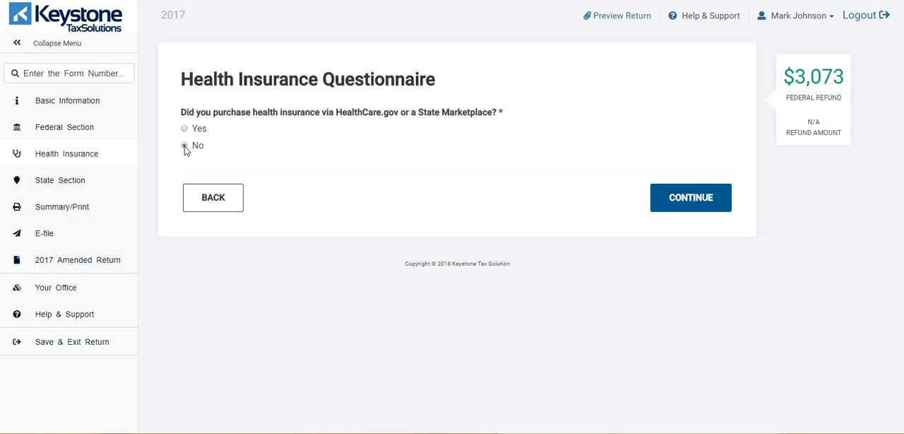
pyautogui.click(668, 202)
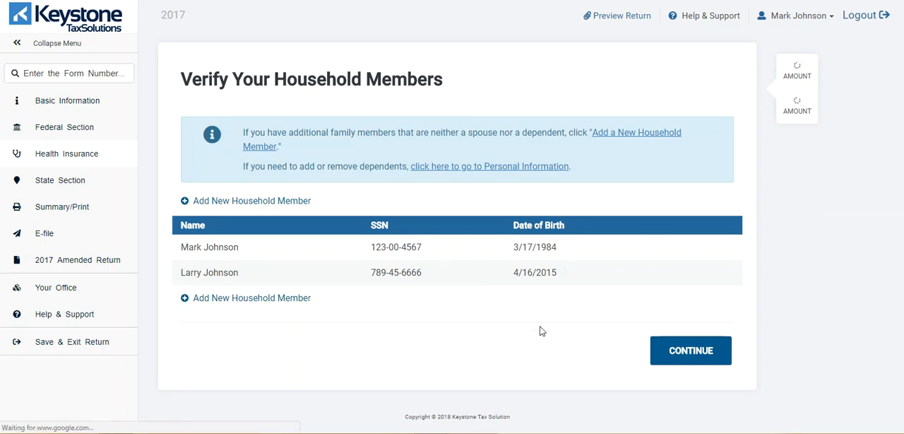
# Accept the listed household members and answer Yes to the entire household being insured for all 12 months of 2017.
pyautogui.click(682, 355)
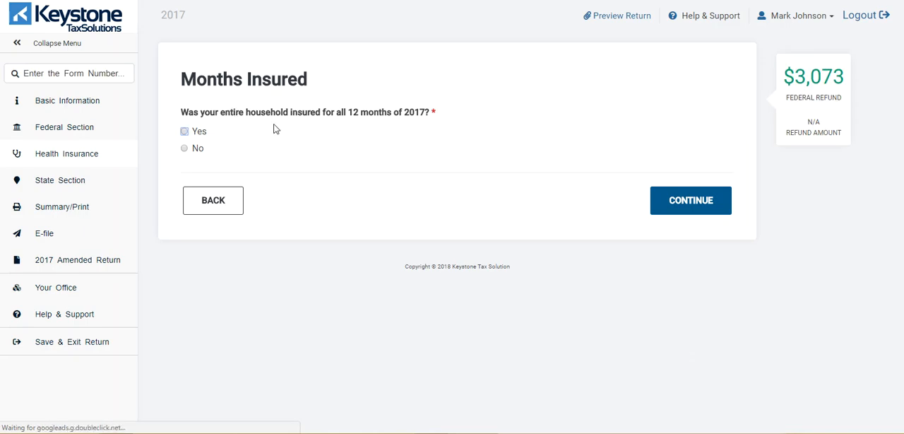
pyautogui.click(184, 131)
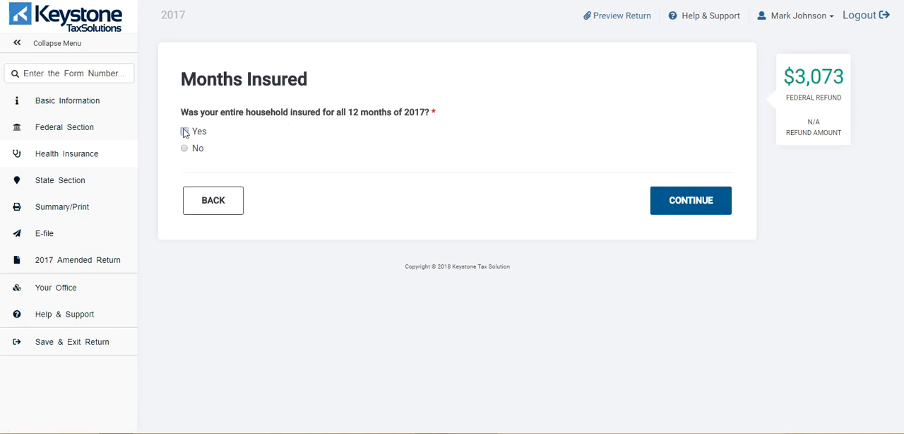
pyautogui.click(666, 204)
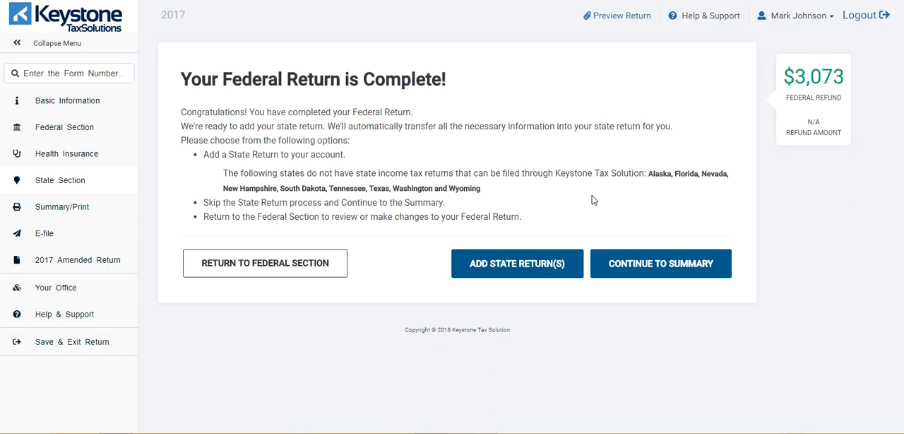
# Skip adding a state return and continue through the Calculation Summary to the Due Diligence Checklist.
pyautogui.click(650, 265)
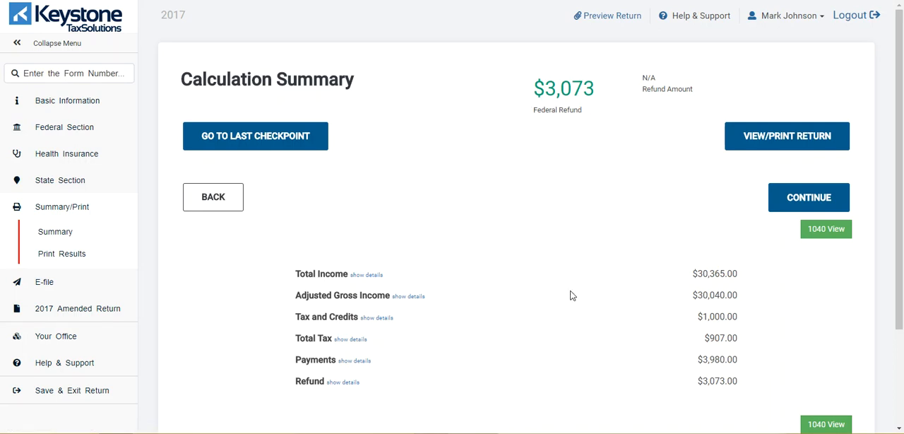
pyautogui.scroll(-3, 805, 343)
pyautogui.click(808, 350)
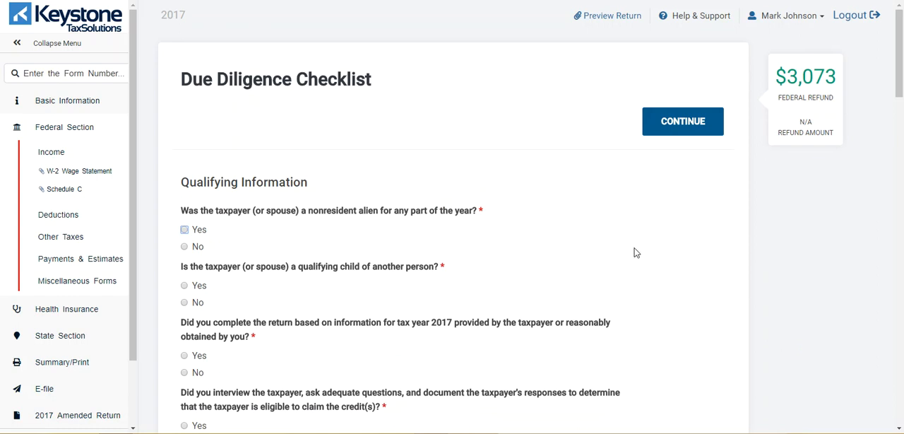
# Answer No to the taxpayer being a nonresident alien and No to being a qualifying child of another person.
pyautogui.scroll(-1, 615, 247)
pyautogui.click(185, 190)
pyautogui.click(185, 247)
# Answer Yes to using taxpayer-provided information, interviewing the taxpayer and reviewing adequate information, and No to information appearing incorrect, incomplete or inconsistent.
pyautogui.scroll(-2, 265, 251)
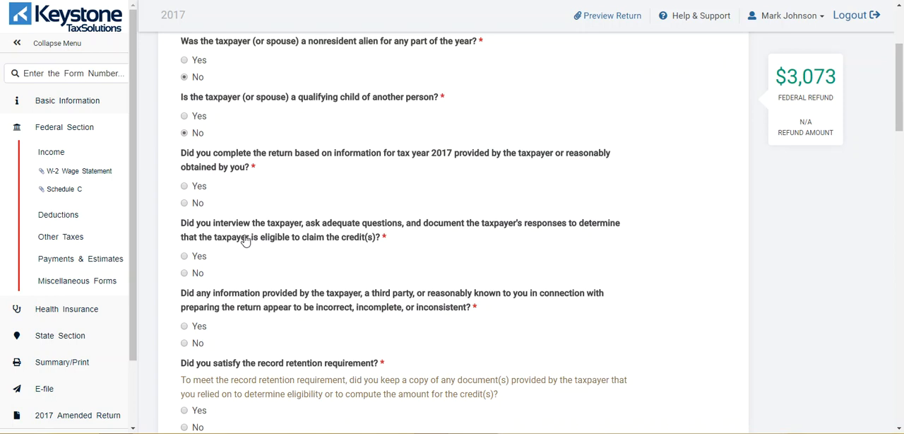
pyautogui.click(188, 187)
pyautogui.click(205, 259)
pyautogui.scroll(-2, 240, 256)
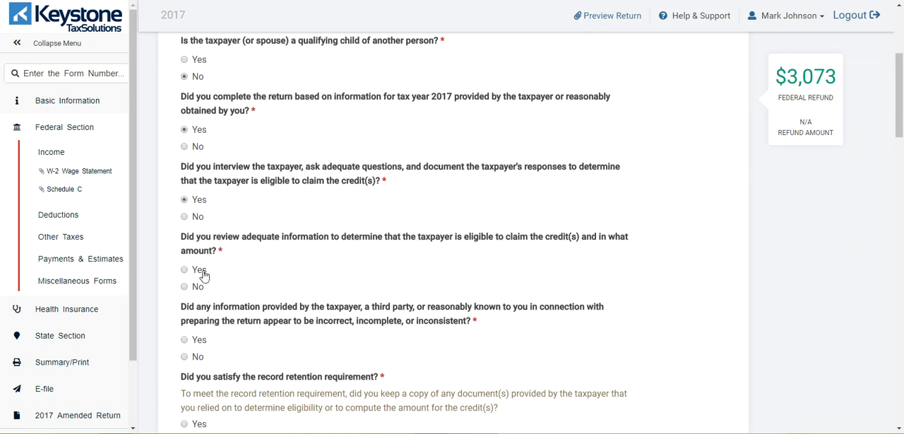
pyautogui.click(184, 270)
pyautogui.scroll(-3, 272, 256)
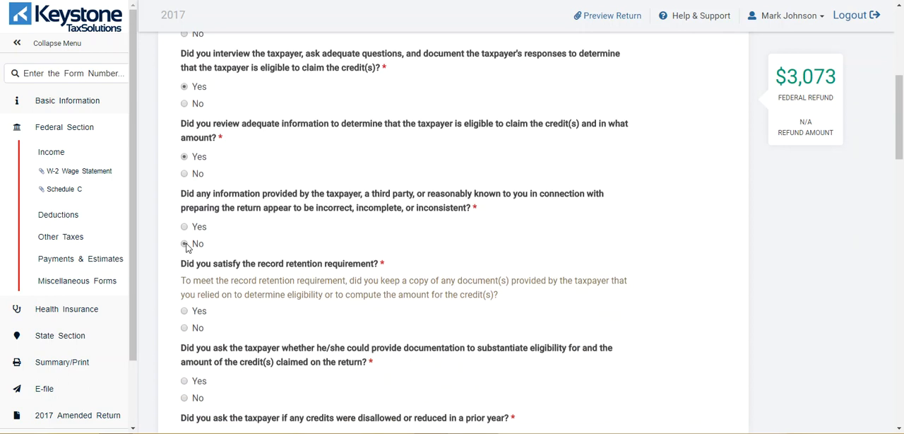
pyautogui.click(184, 243)
# Answer Yes to record retention, list "W2, Id" as the documents relied on, and answer Yes to asking about substantiating documentation.
pyautogui.scroll(-3, 281, 240)
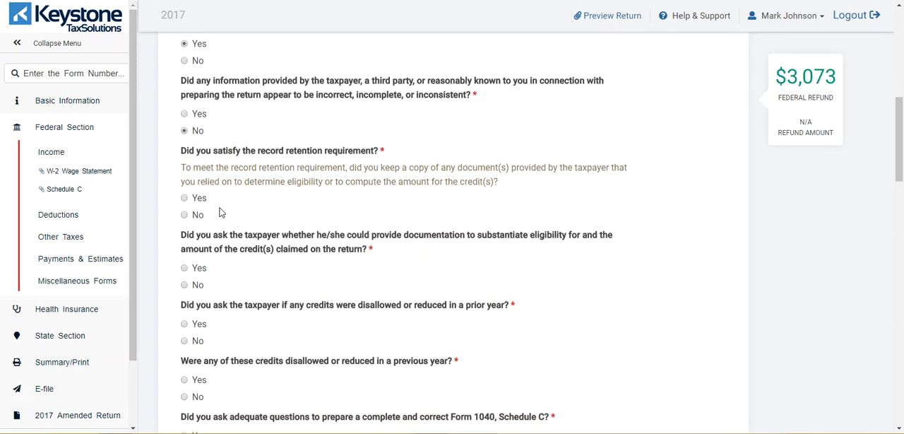
pyautogui.click(185, 199)
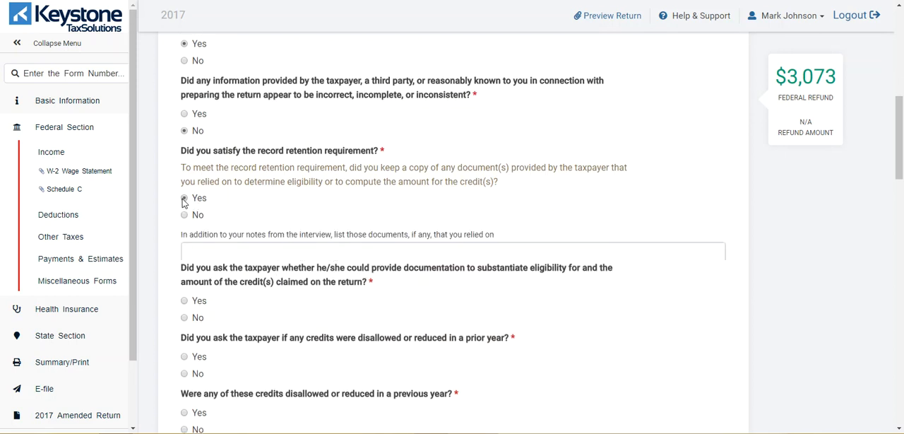
pyautogui.click(213, 254)
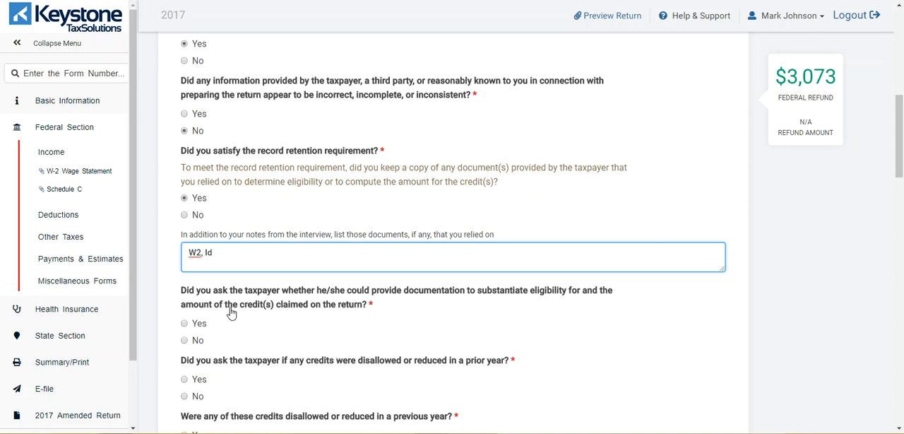
pyautogui.click(190, 322)
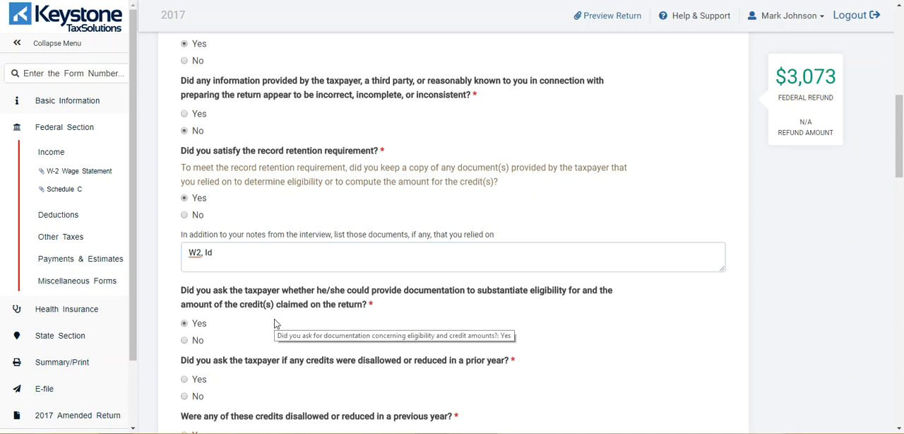
# Answer Yes to asking about disallowed credits, No to credits disallowed in a previous year, and Yes to asking adequate Schedule C questions.
pyautogui.scroll(-3, 276, 322)
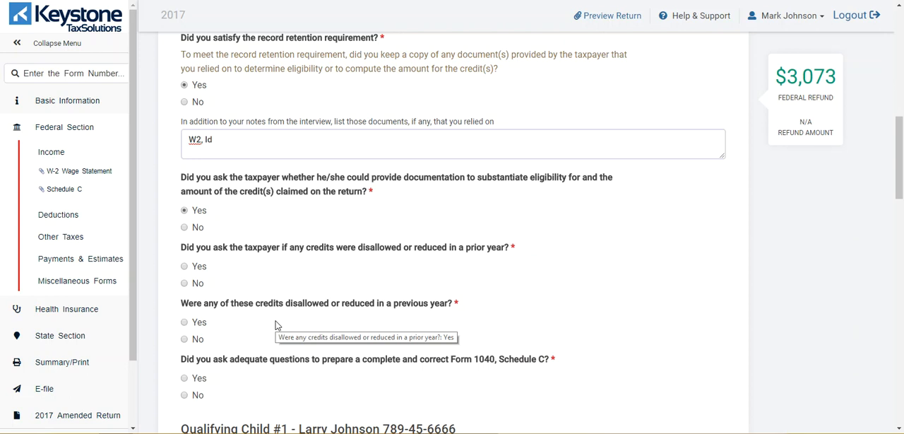
pyautogui.click(183, 267)
pyautogui.scroll(-3, 309, 254)
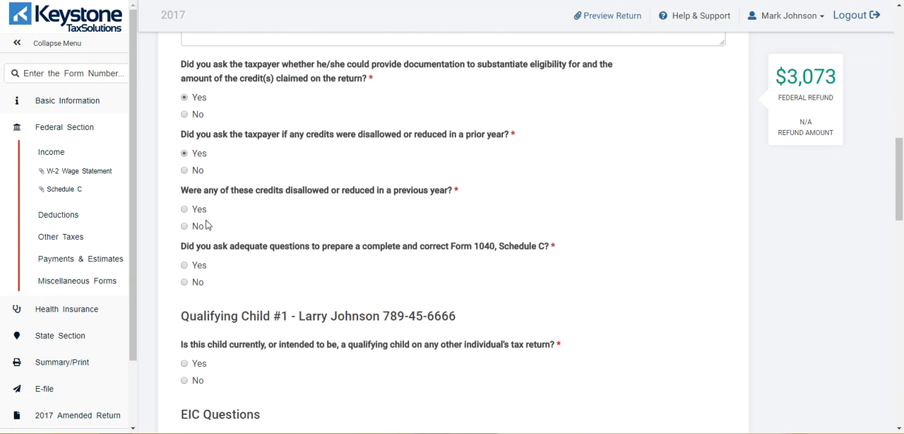
pyautogui.click(184, 226)
pyautogui.scroll(-1, 365, 242)
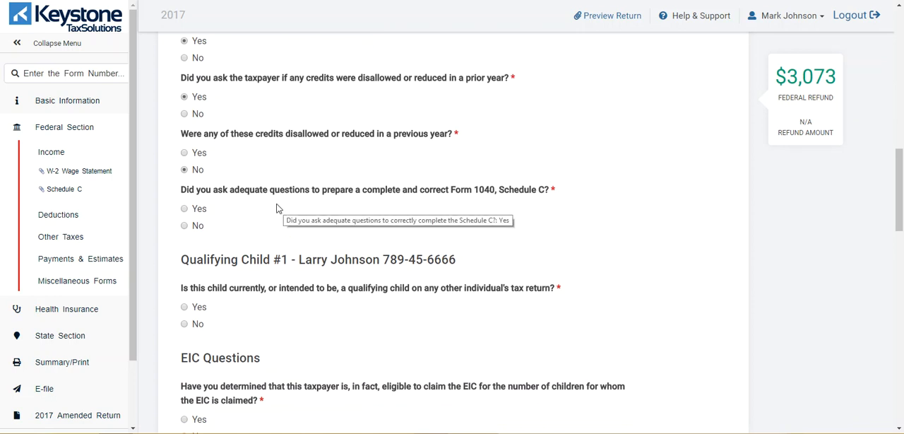
pyautogui.click(185, 207)
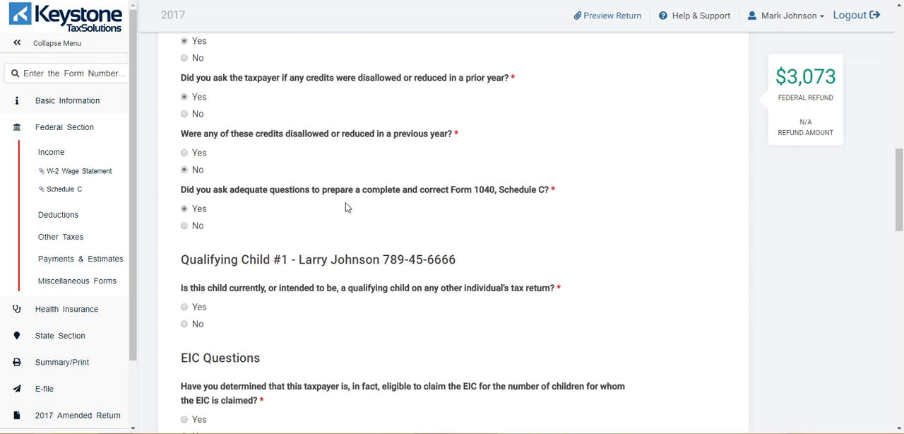
# Answer No to the child qualifying on another return, and Yes to EIC eligibility and to explaining the EIC half-year residency rule.
pyautogui.scroll(-3, 345, 205)
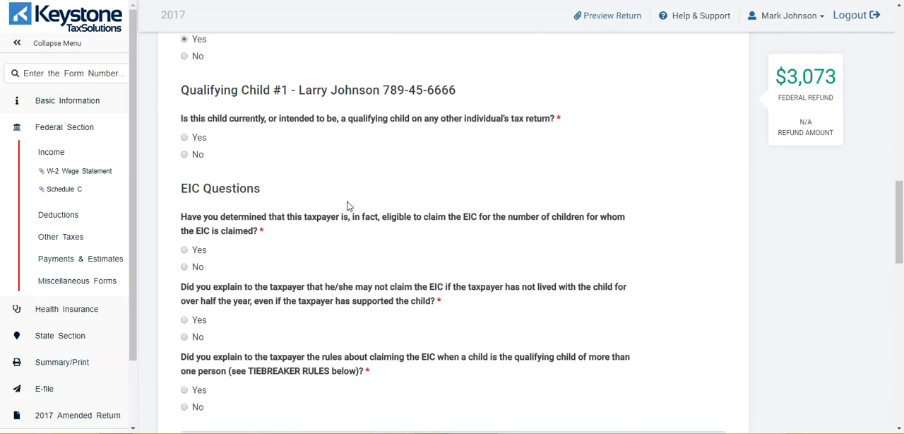
pyautogui.click(184, 154)
pyautogui.scroll(-2, 355, 151)
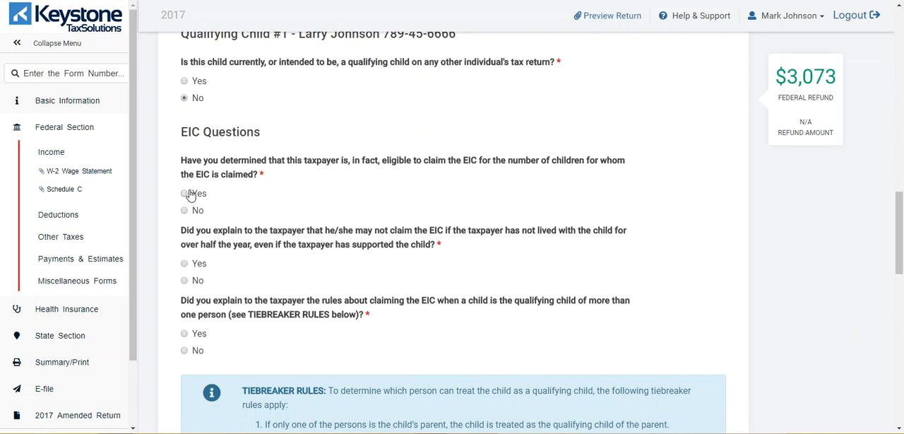
pyautogui.click(190, 195)
pyautogui.click(192, 263)
pyautogui.scroll(-7, 537, 274)
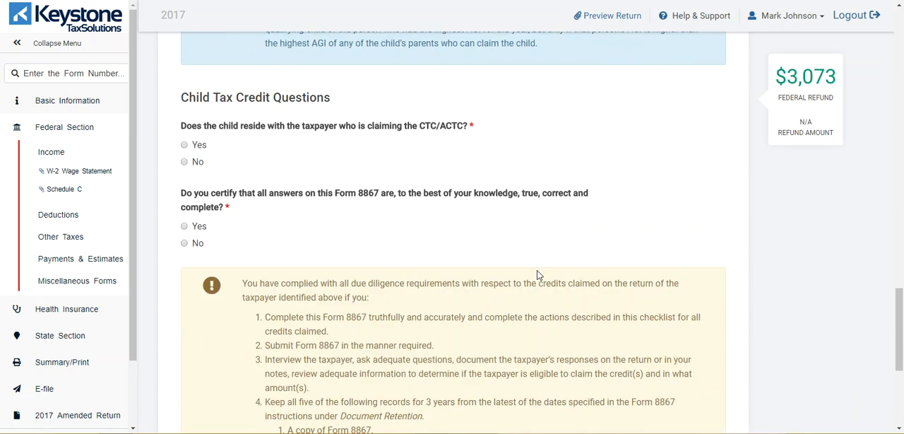
# Answer Yes to the child residing with the taxpayer, the claim not being released and the Form 8867 certification, and submit the answers.
pyautogui.click(184, 146)
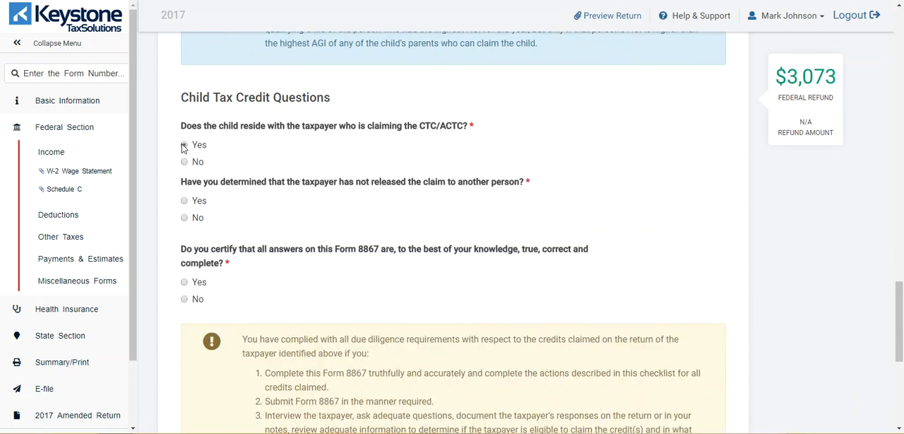
pyautogui.click(185, 202)
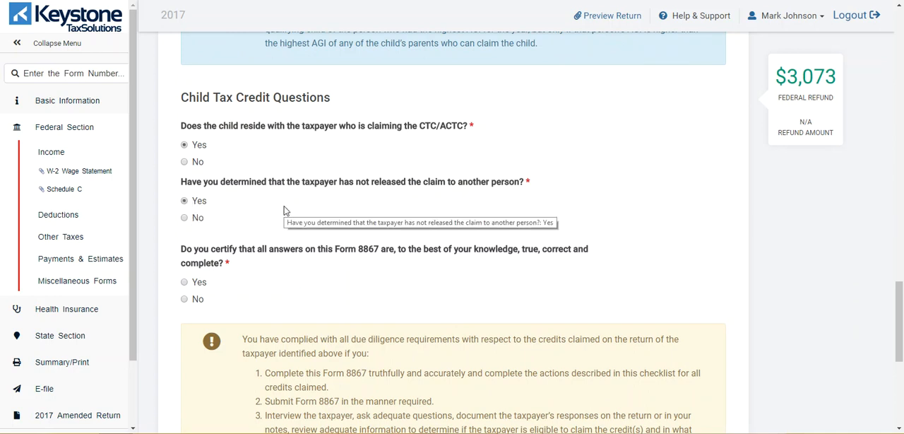
pyautogui.scroll(-2, 284, 208)
pyautogui.click(185, 170)
pyautogui.scroll(-4, 455, 161)
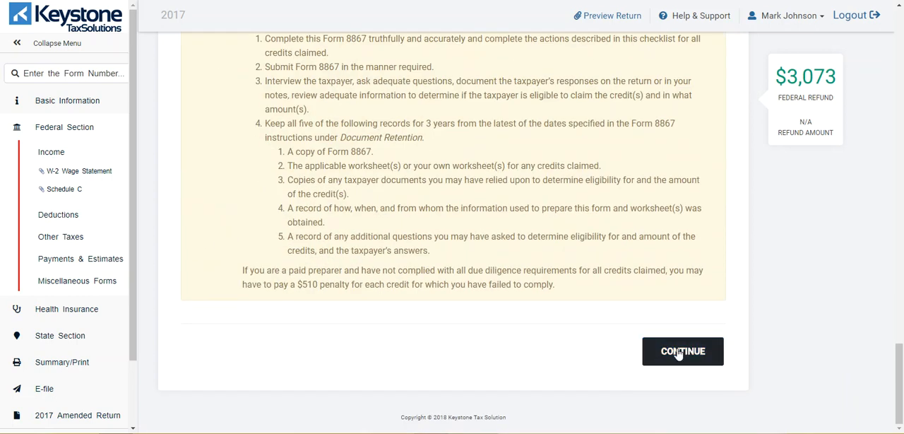
pyautogui.click(678, 353)
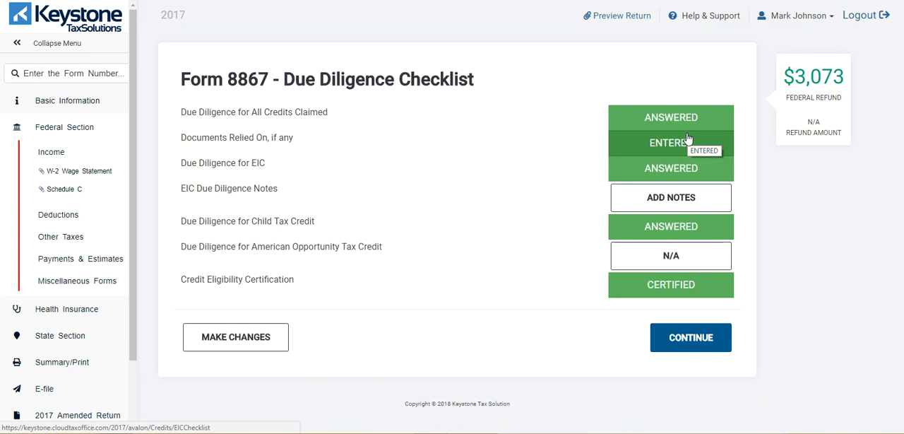
# Proceed from the due diligence summary to the e-file page, leaving the miscellaneous statement blank.
pyautogui.click(673, 342)
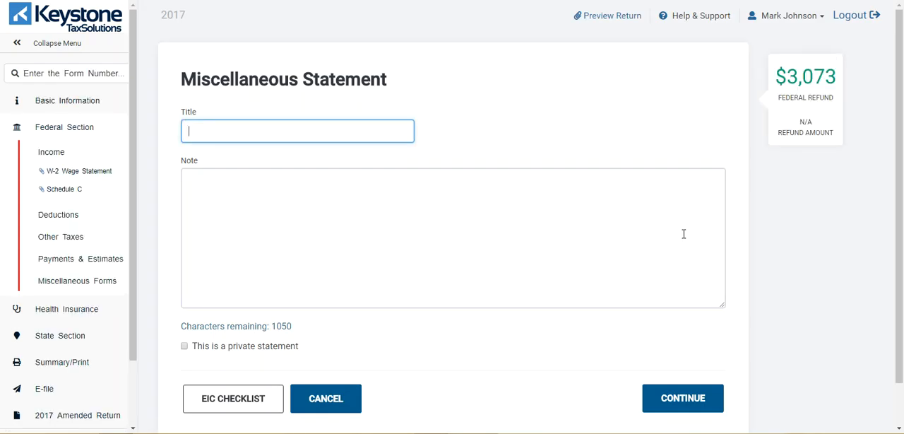
pyautogui.scroll(-1, 684, 234)
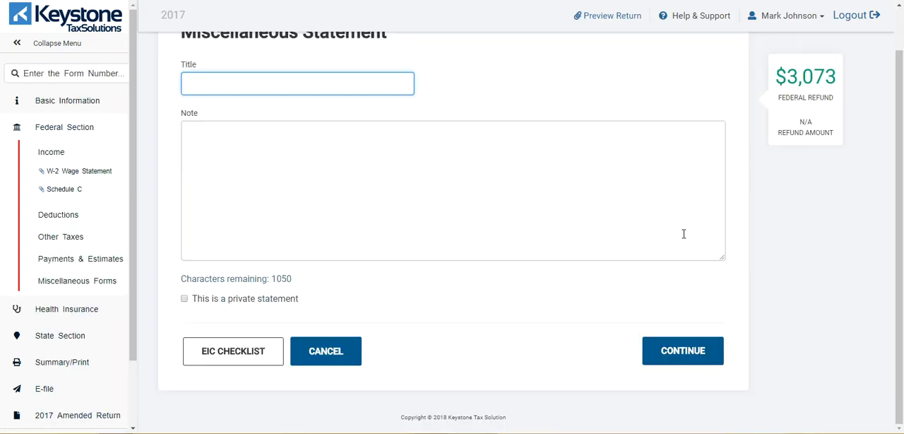
pyautogui.click(686, 351)
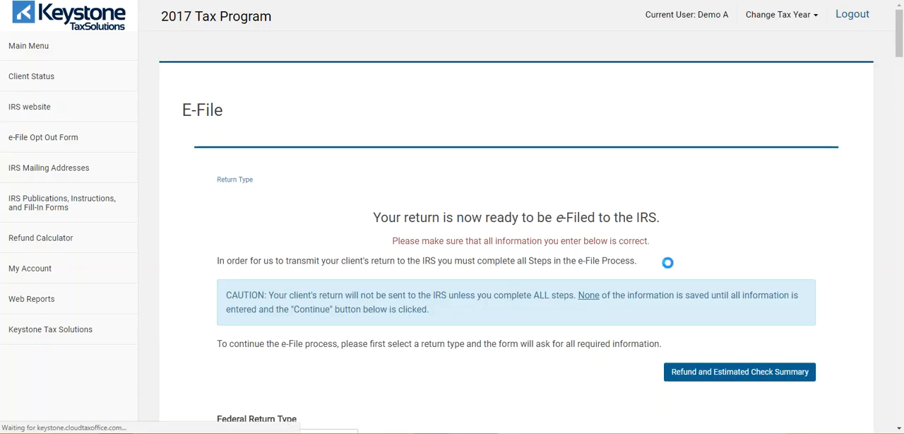
# Set the federal return type to E-file: Paper Check and continue to the tax preparation and e-file information.
pyautogui.scroll(-3, 748, 196)
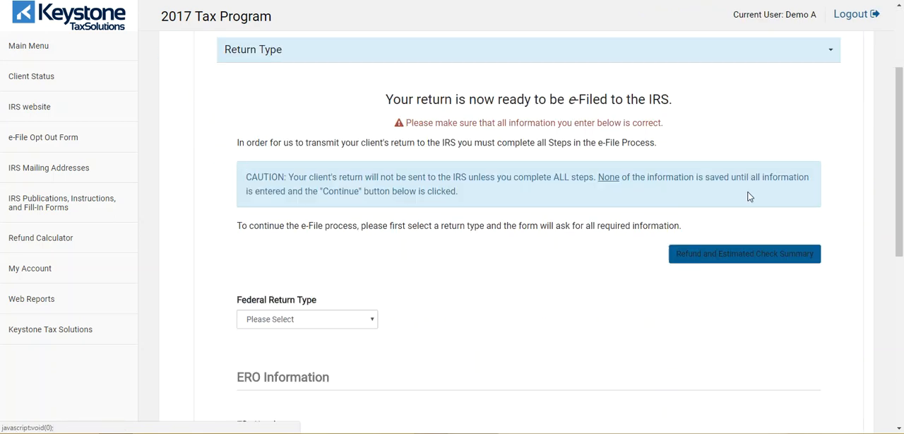
pyautogui.click(372, 286)
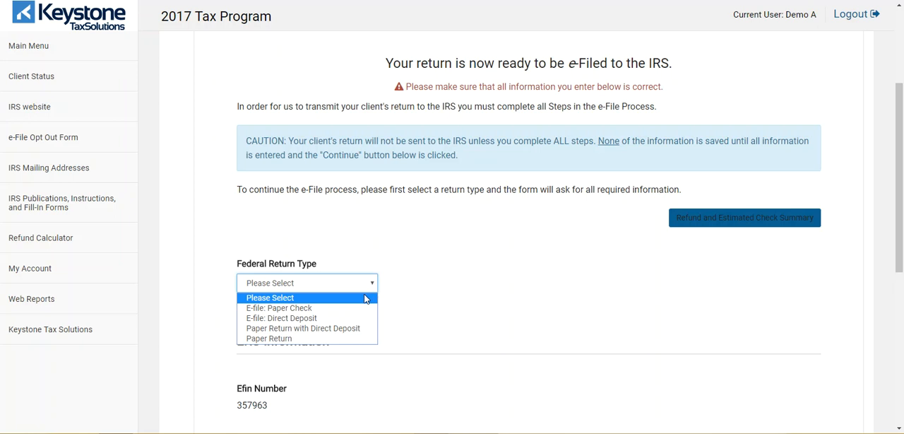
pyautogui.click(357, 313)
pyautogui.scroll(-3, 549, 306)
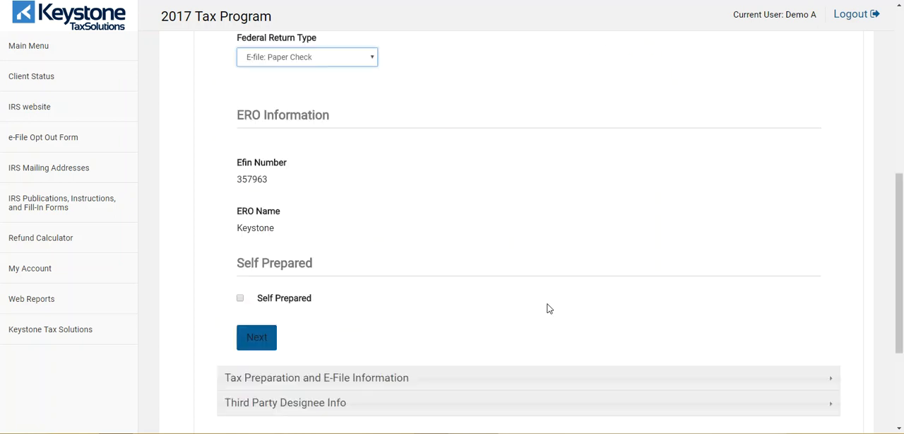
pyautogui.click(247, 336)
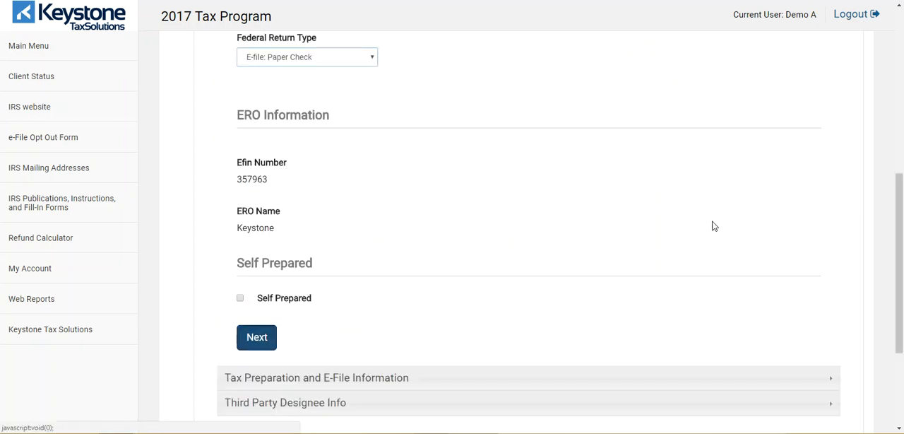
# Clear the primary client email field.
pyautogui.scroll(2, 345, 216)
pyautogui.doubleClick(343, 191)
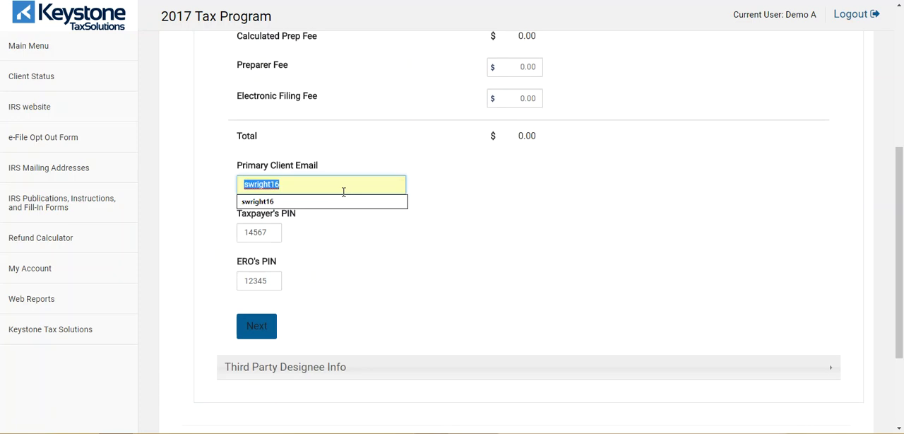
pyautogui.press('BackSpace')
# Set the preparer fee to 450.00, save the e-file information and dismiss the fee collection warning.
pyautogui.scroll(3, 680, 141)
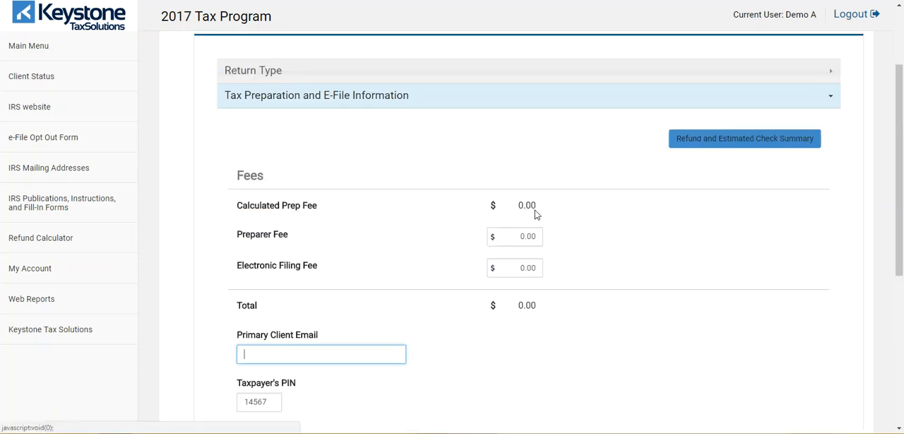
pyautogui.click(528, 235)
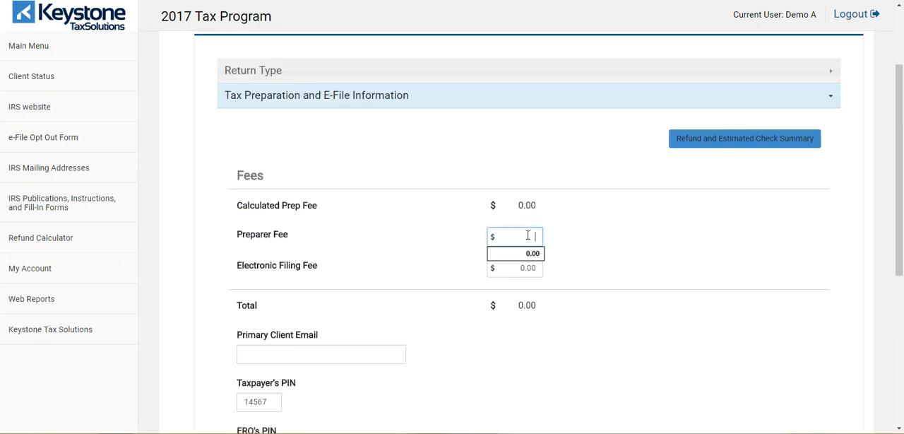
pyautogui.click(570, 239)
pyautogui.scroll(-3, 572, 240)
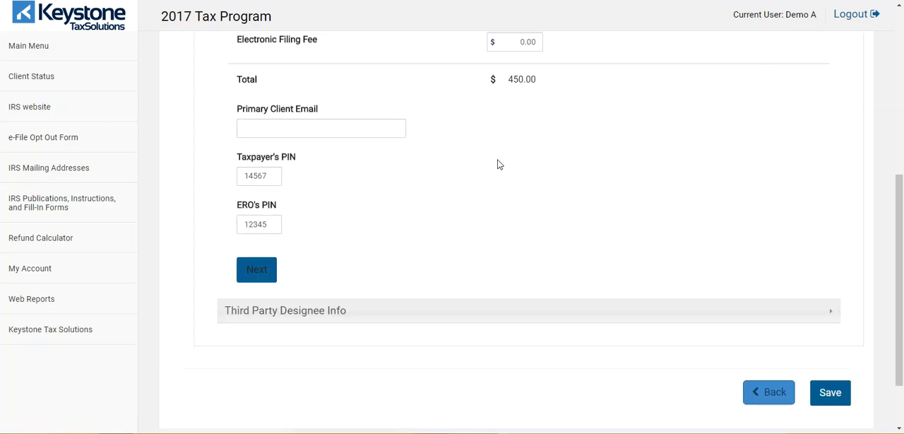
pyautogui.scroll(1, 585, 113)
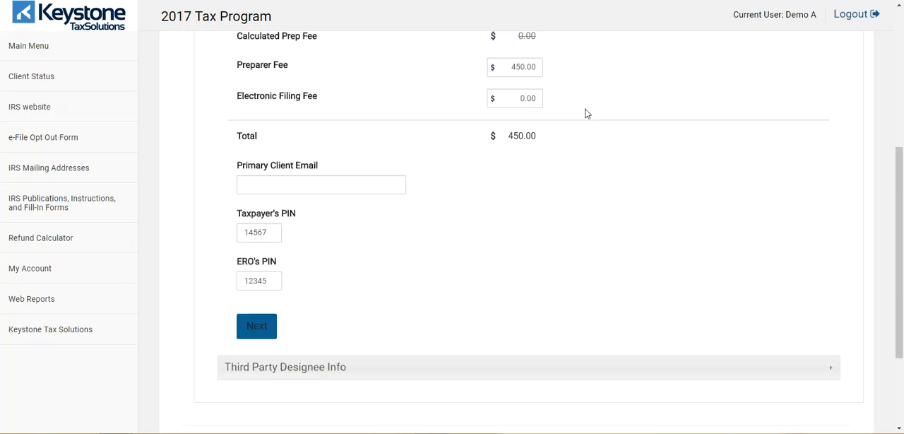
pyautogui.scroll(1, 586, 113)
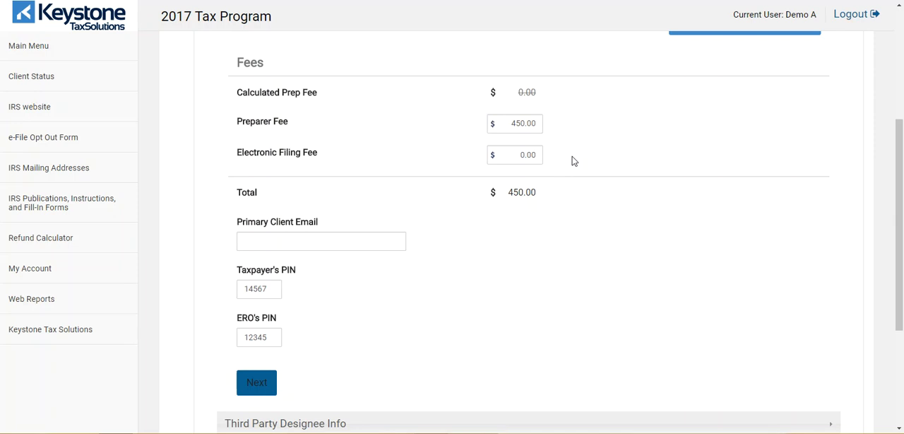
pyautogui.scroll(-3, 573, 161)
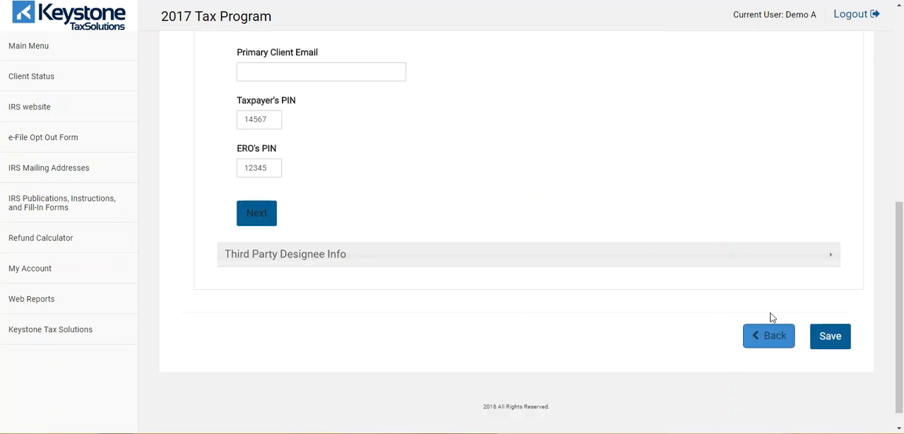
pyautogui.click(832, 337)
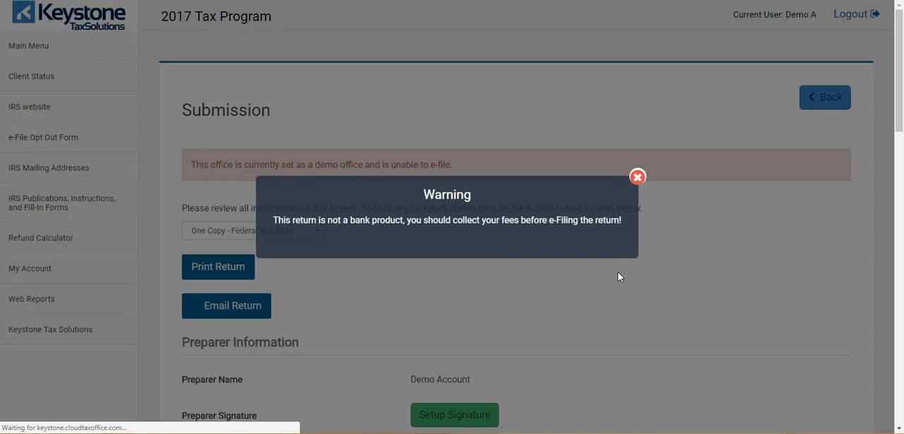
pyautogui.click(637, 177)
# Draw the taxpayer's electronic signature by hand, save it and dismiss the fee collection warning.
pyautogui.scroll(-1, 617, 224)
pyautogui.scroll(-1, 618, 226)
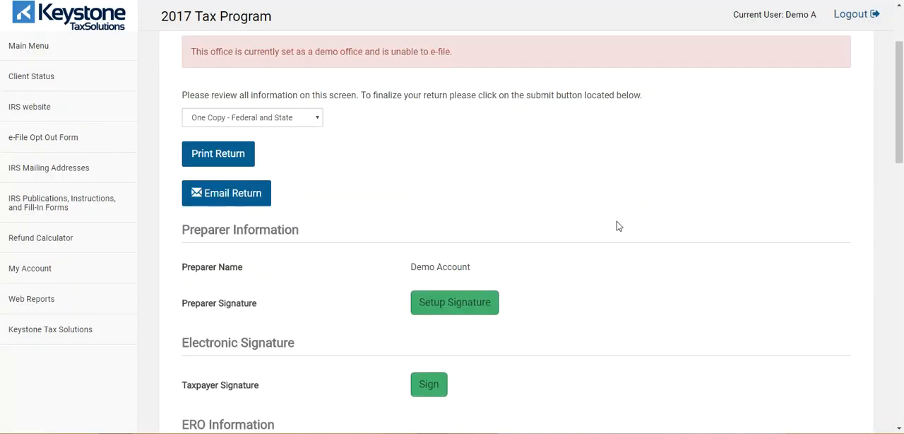
pyautogui.scroll(-1, 618, 225)
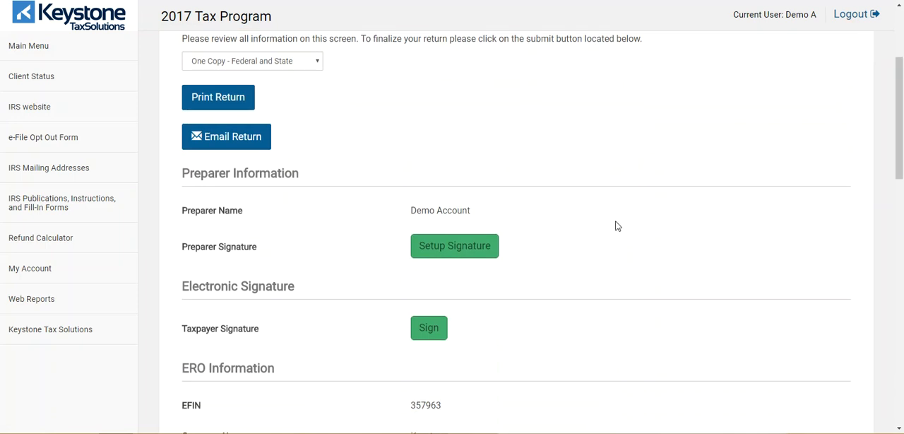
pyautogui.click(427, 328)
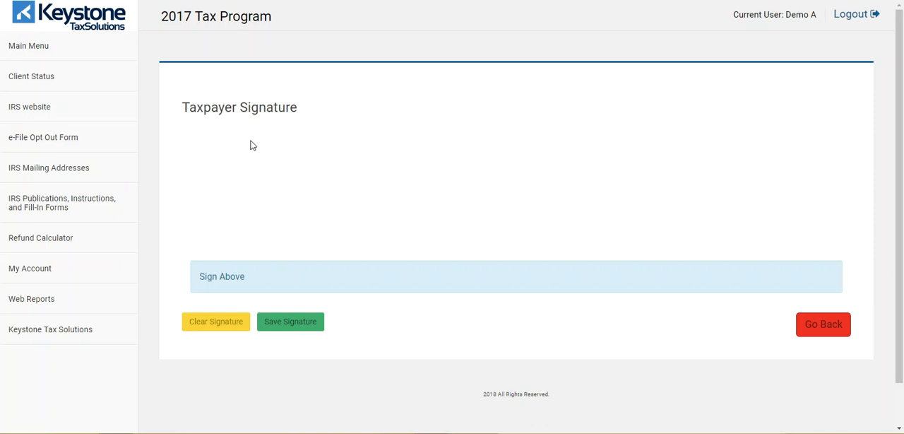
pyautogui.moveTo(255, 151)
pyautogui.mouseDown()
pyautogui.moveTo(289, 180)
pyautogui.moveTo(302, 157)
pyautogui.moveTo(336, 152)
pyautogui.moveTo(350, 189)
pyautogui.moveTo(376, 137)
pyautogui.moveTo(377, 208)
pyautogui.moveTo(397, 162)
pyautogui.moveTo(413, 172)
pyautogui.moveTo(428, 145)
pyautogui.mouseUp()
pyautogui.click(362, 183)
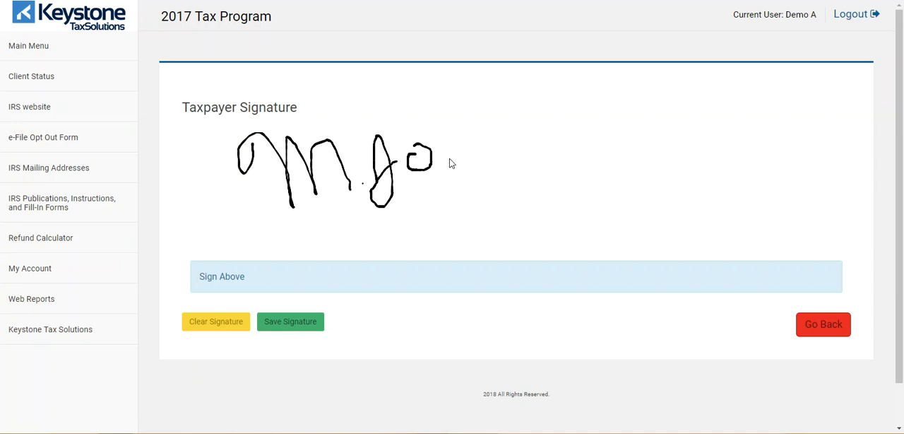
pyautogui.moveTo(448, 158)
pyautogui.mouseDown()
pyautogui.moveTo(443, 136)
pyautogui.moveTo(476, 155)
pyautogui.moveTo(500, 145)
pyautogui.moveTo(481, 158)
pyautogui.mouseUp()
pyautogui.moveTo(518, 133)
pyautogui.mouseDown()
pyautogui.moveTo(513, 160)
pyautogui.moveTo(529, 137)
pyautogui.moveTo(561, 143)
pyautogui.moveTo(571, 159)
pyautogui.mouseUp()
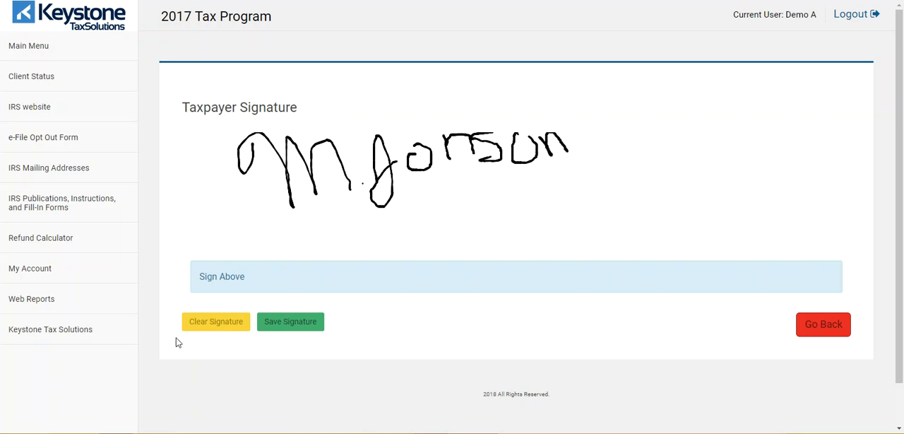
pyautogui.click(300, 328)
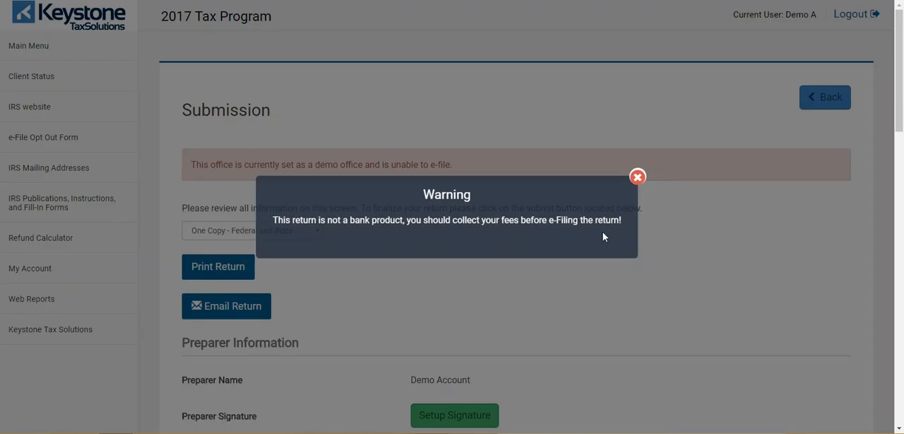
pyautogui.click(635, 177)
# Mark the return as complete and its invoice as paid, leaving the referrer and review fields unset.
pyautogui.scroll(-3, 645, 264)
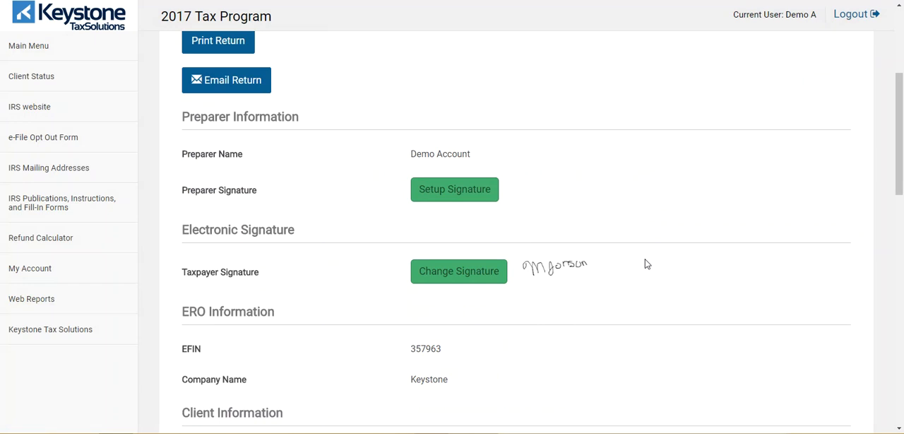
pyautogui.scroll(-1, 642, 260)
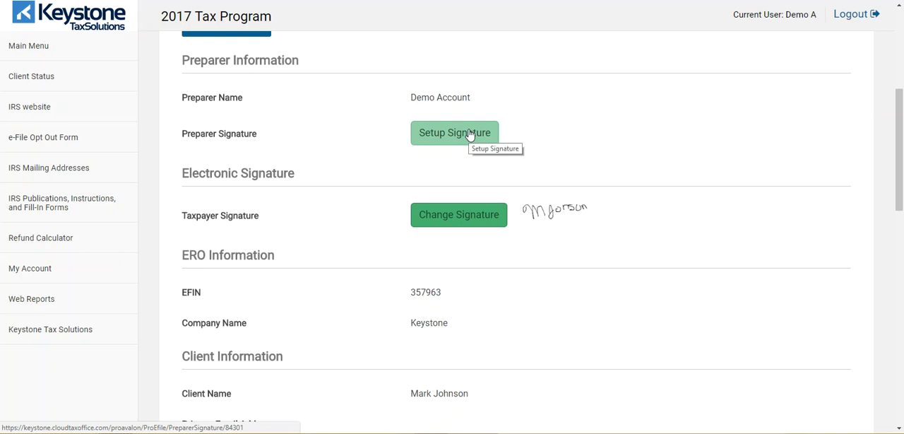
pyautogui.scroll(-3, 653, 233)
pyautogui.scroll(-4, 653, 233)
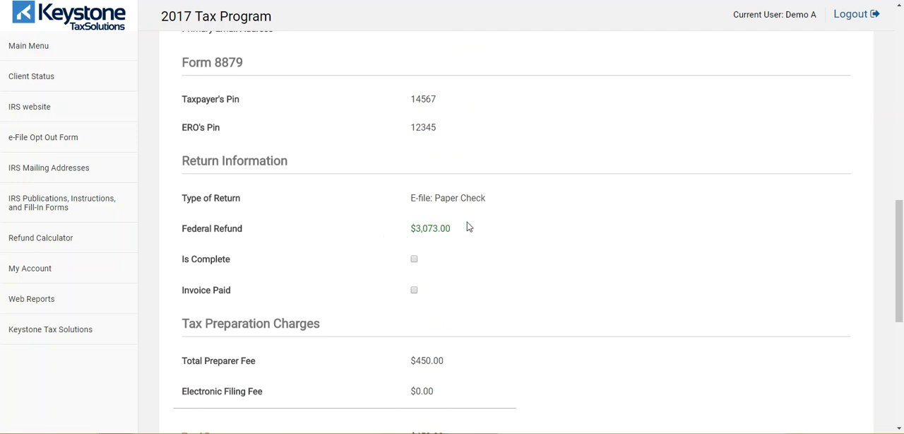
pyautogui.scroll(-1, 481, 228)
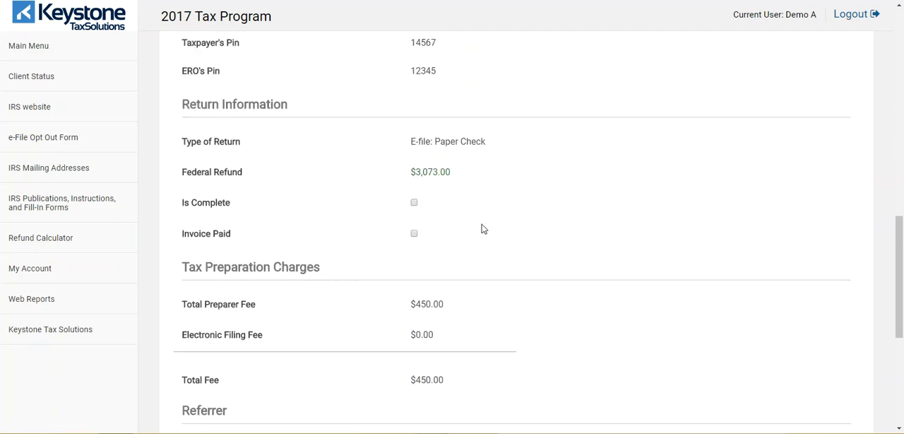
pyautogui.click(414, 233)
pyautogui.scroll(-2, 527, 278)
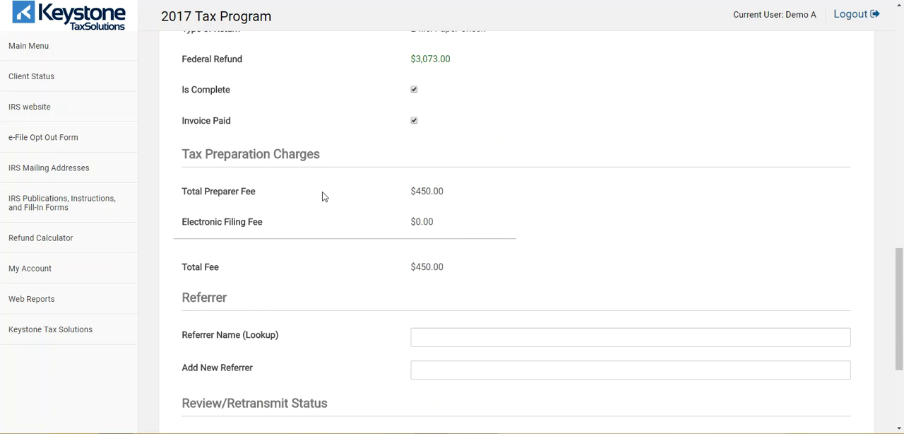
pyautogui.scroll(-3, 572, 207)
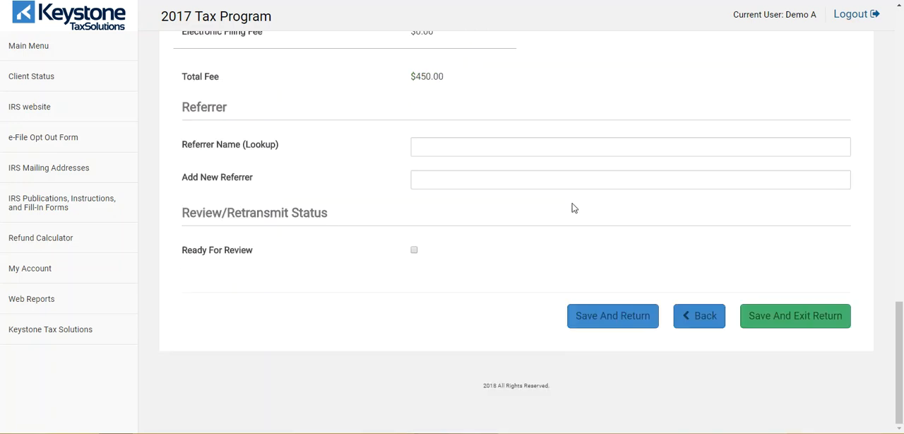